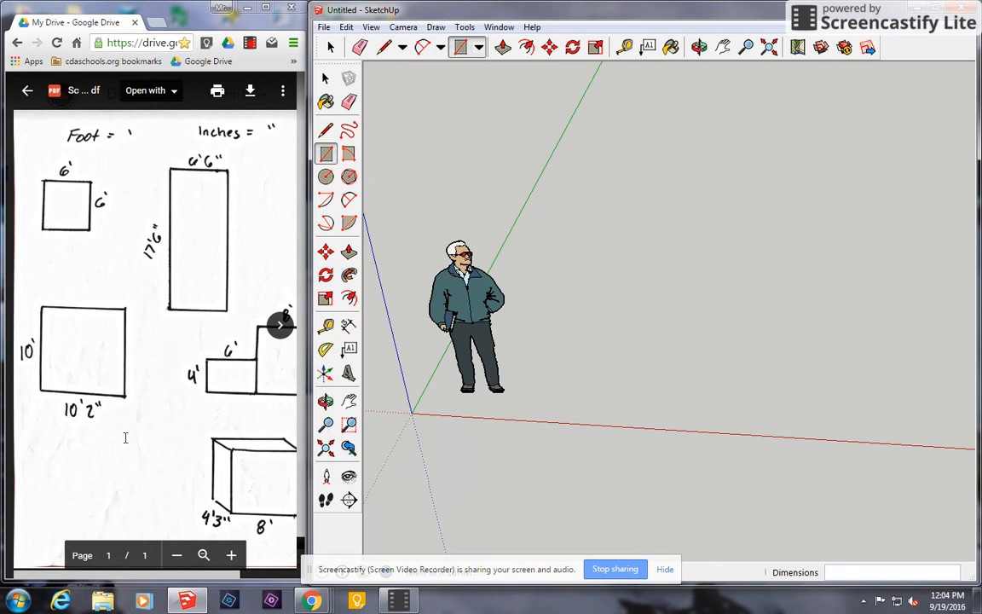
Launch Google Drive from the installed programs, check its local folder and minimize the folder window.
key(super)
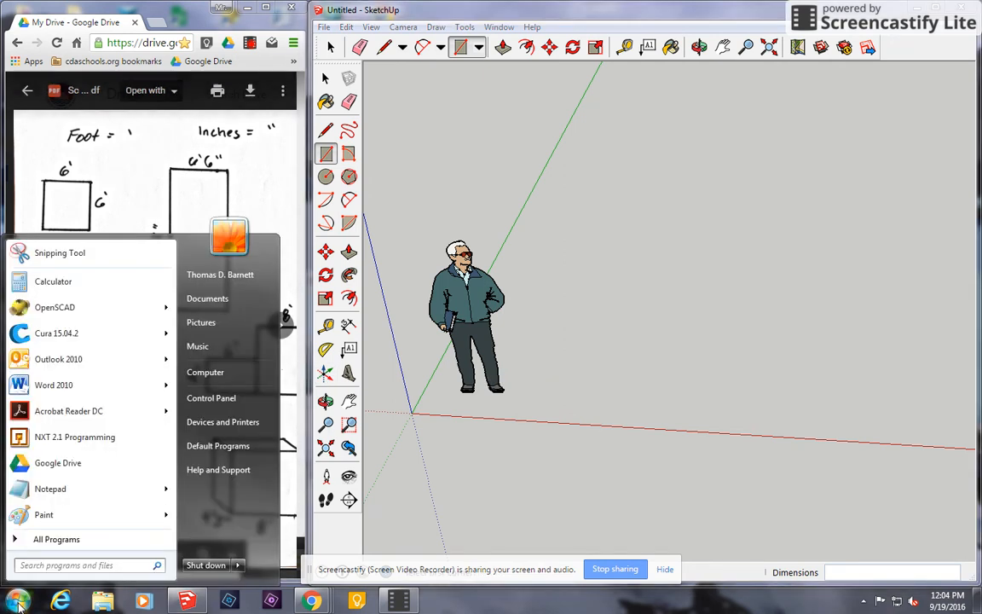
click(47, 539)
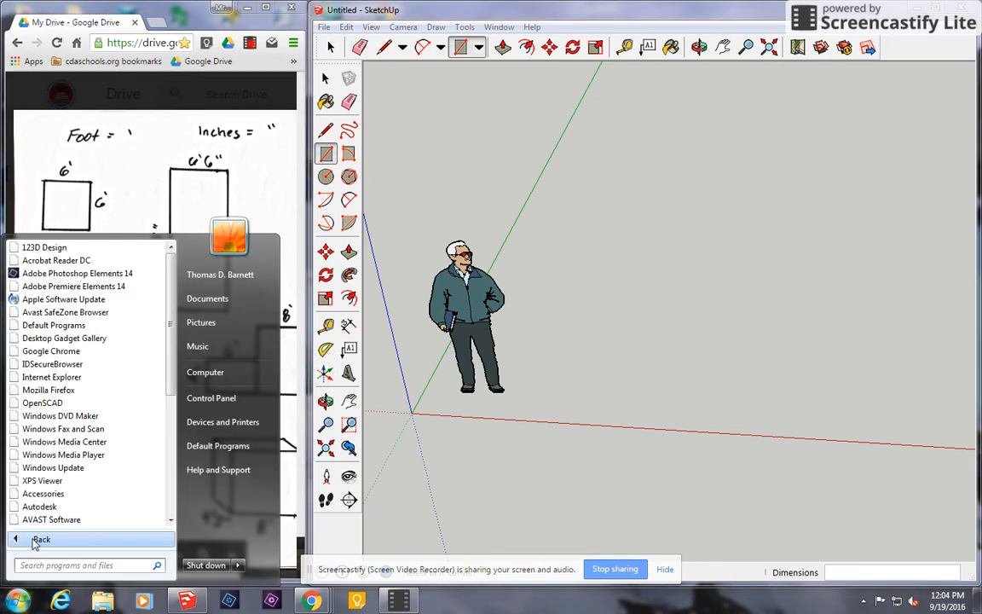
scroll(103, 354, down, 3)
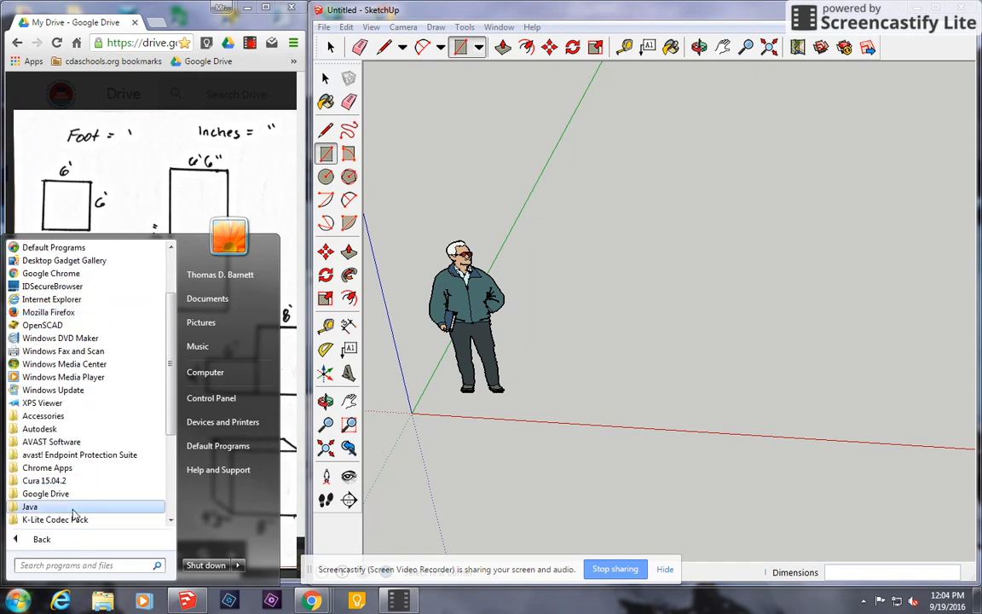
click(60, 496)
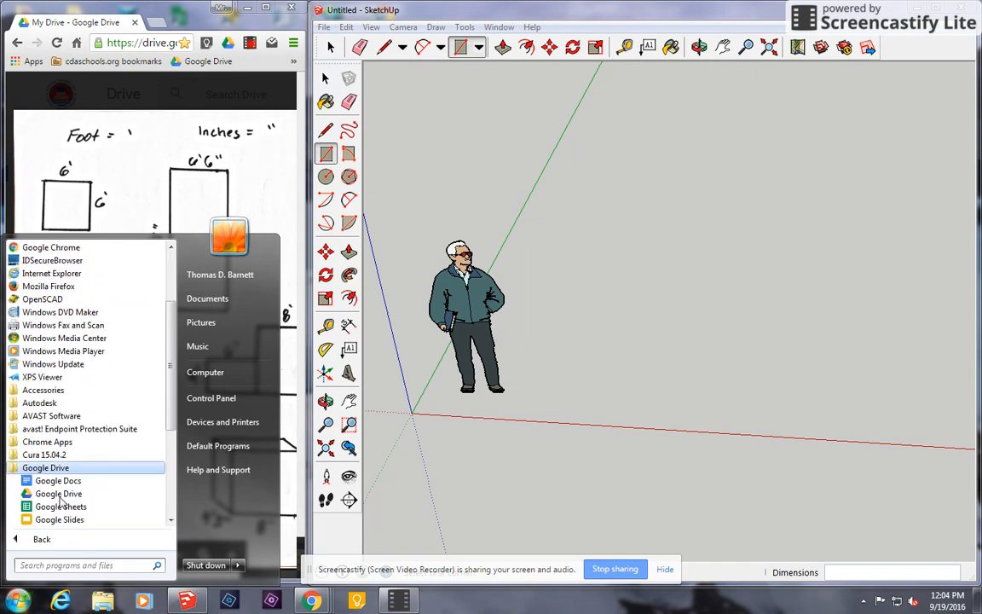
click(59, 494)
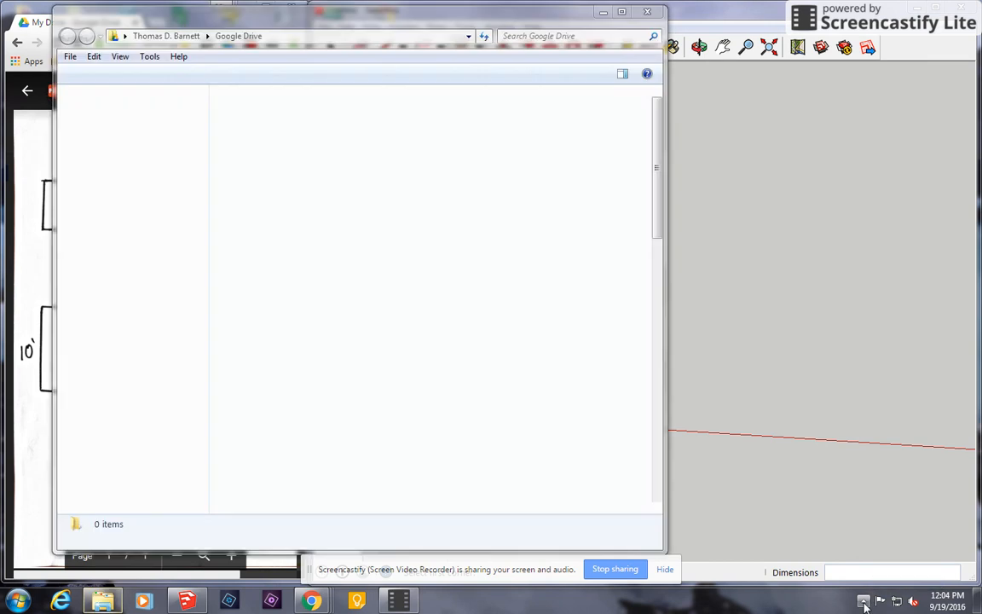
click(864, 604)
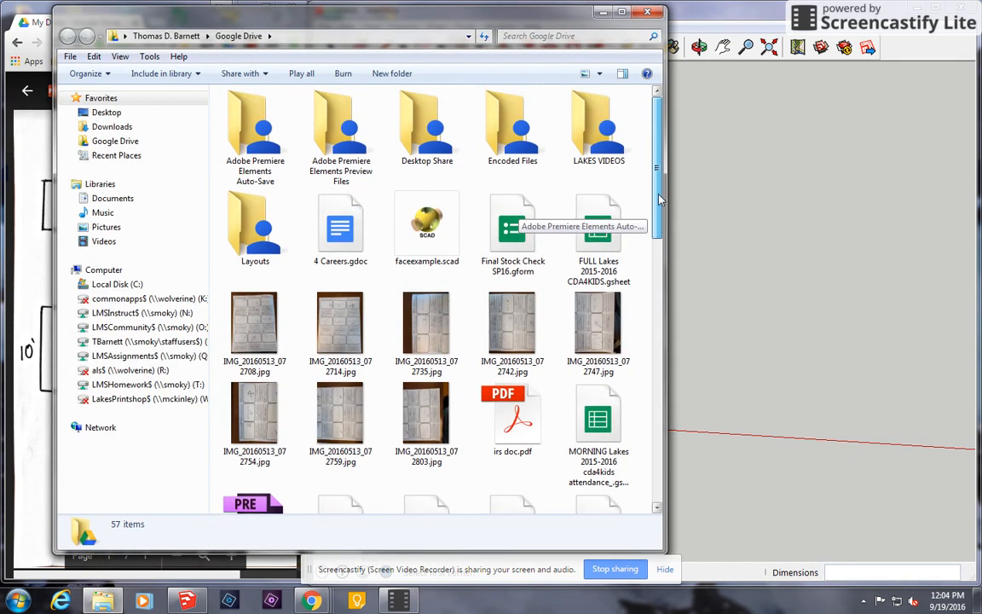
click(111, 141)
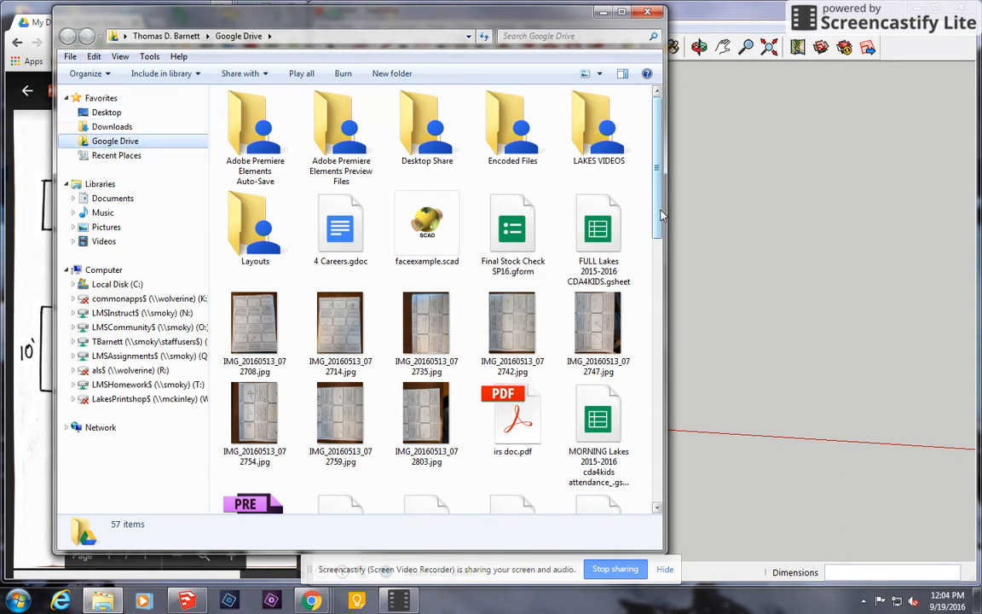
click(602, 12)
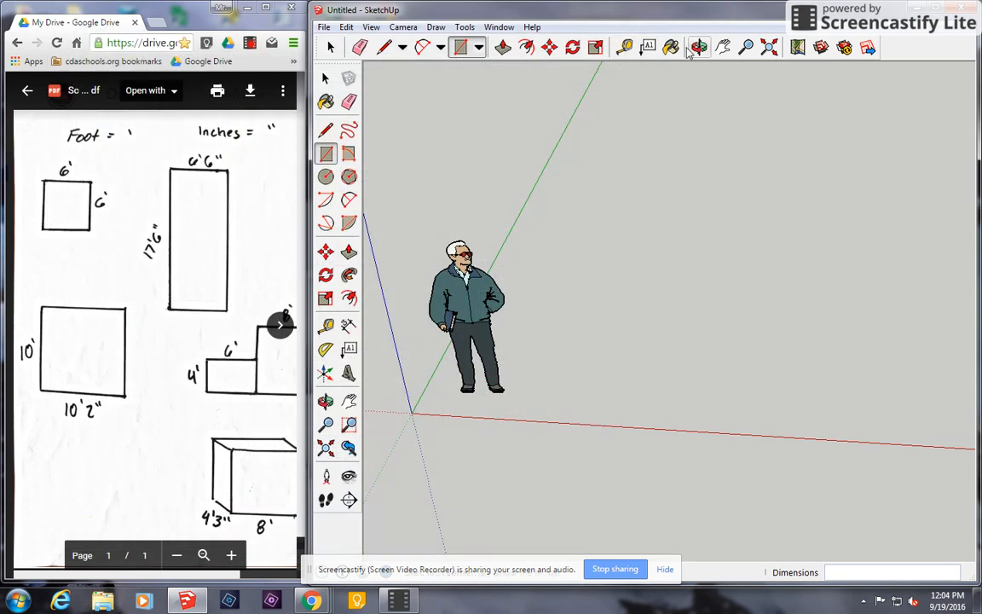
Open Google Drive in a new browser tab and create a folder named "Design Tech" in My Drive.
click(158, 16)
click(204, 61)
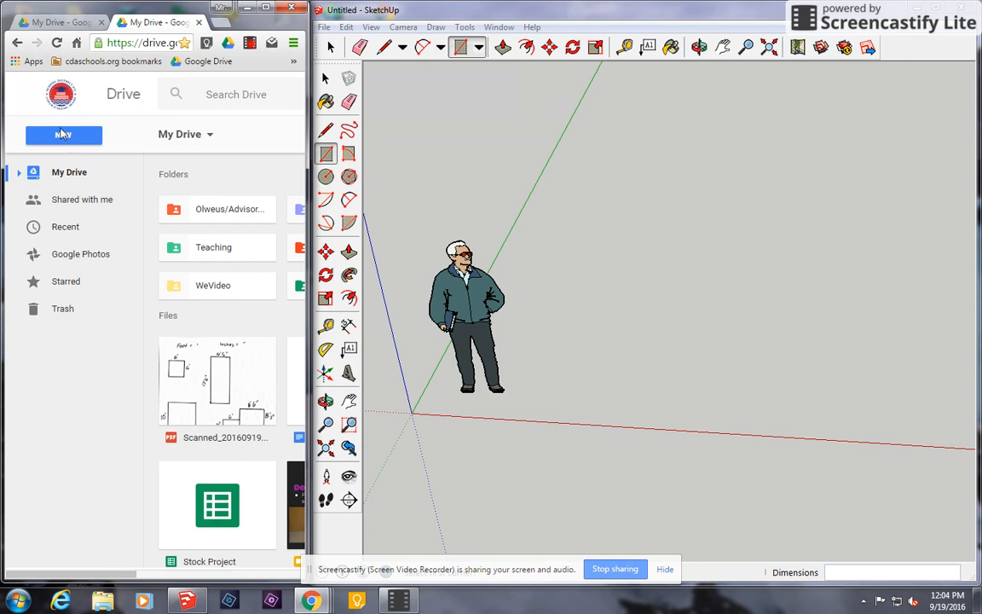
click(63, 136)
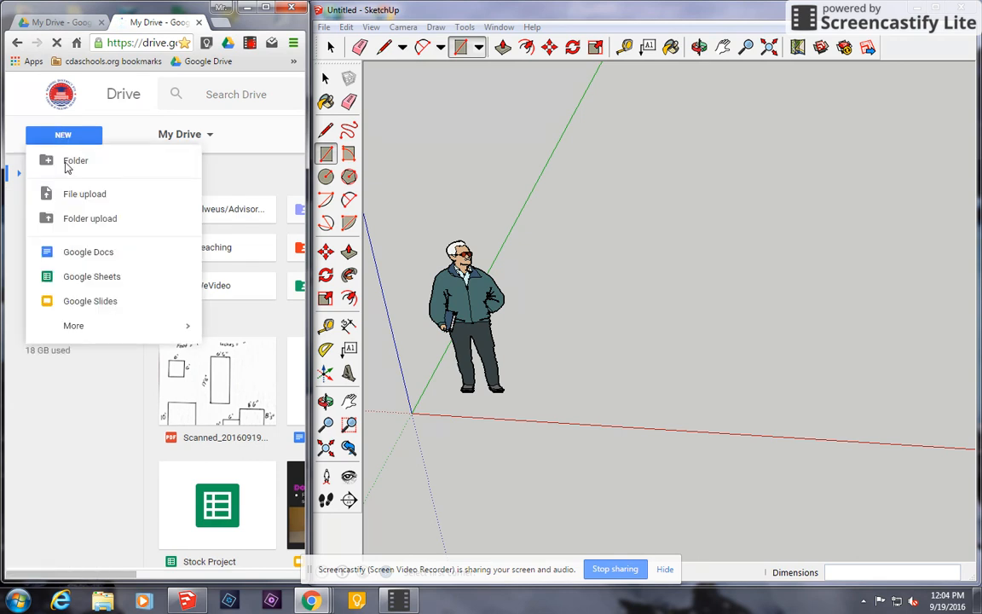
click(70, 162)
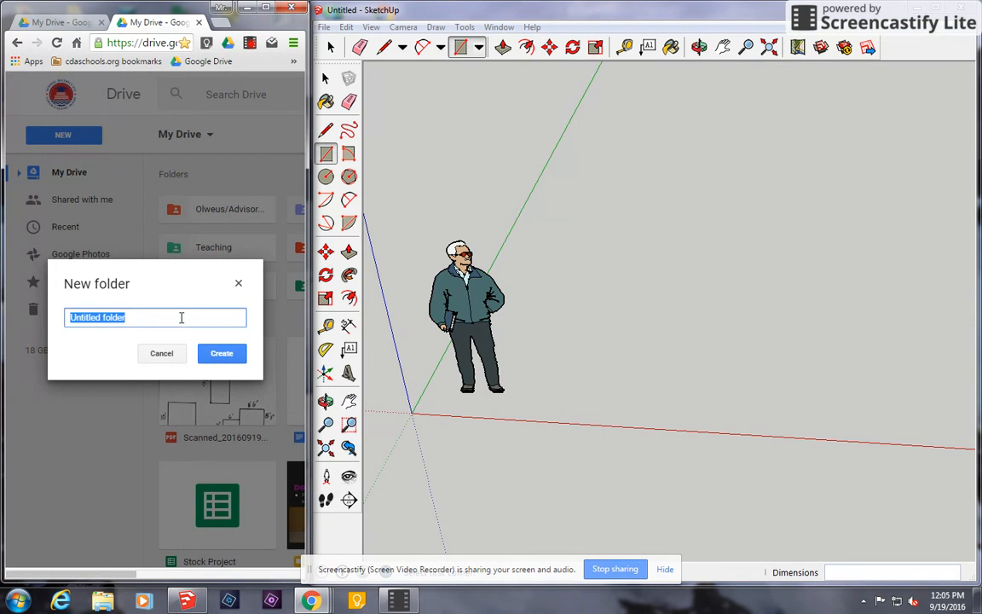
text(Design Tech)
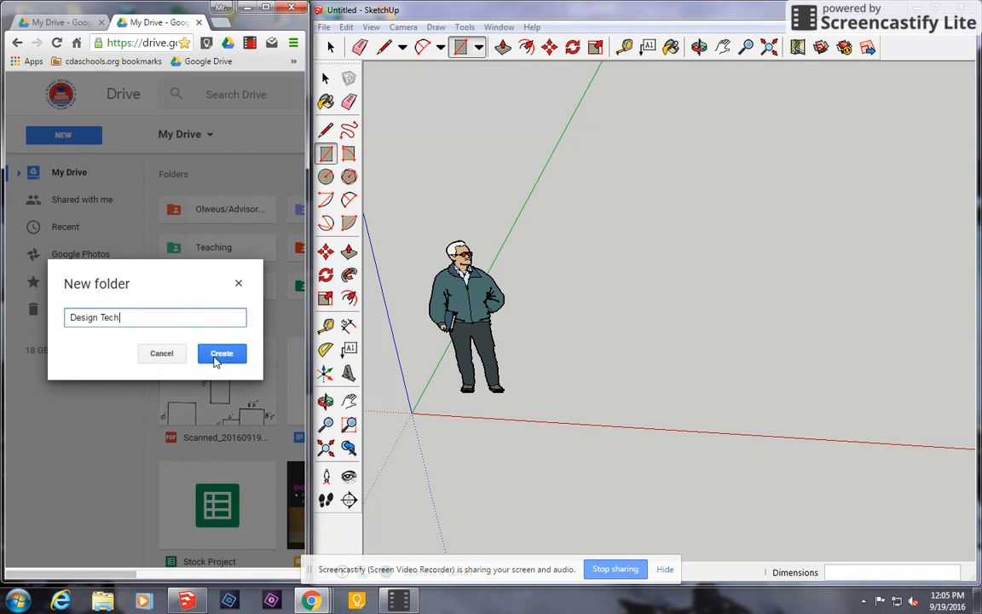
click(224, 355)
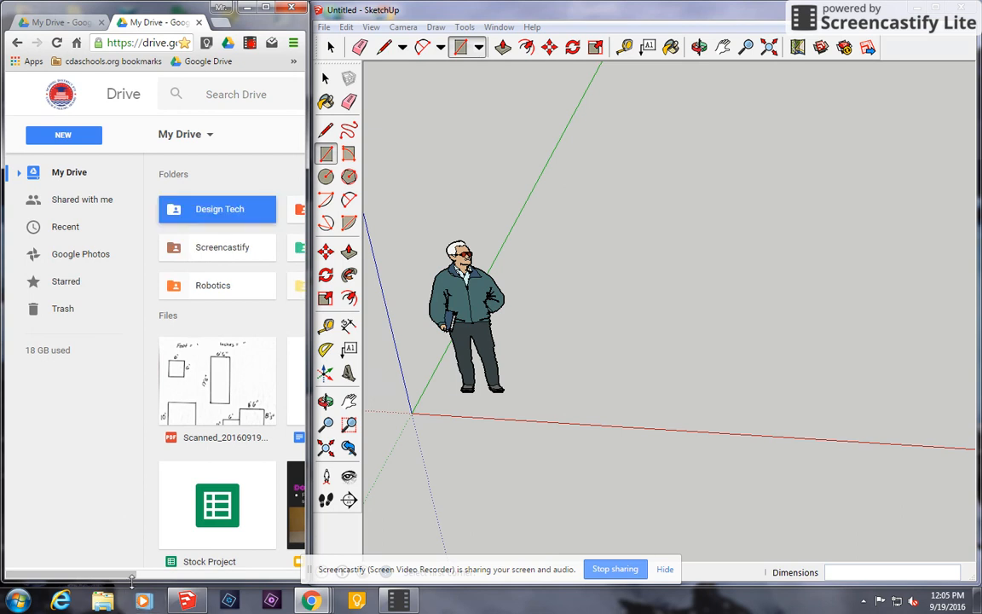
Switch to SketchUp and set the default drawing template to Architectural Design - Feet and Inches.
click(465, 12)
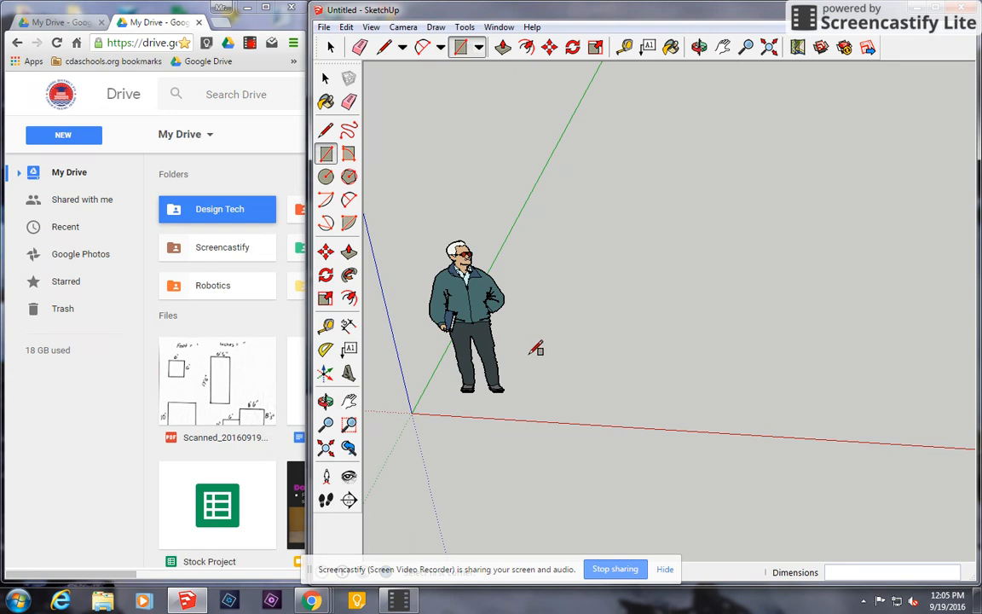
click(499, 27)
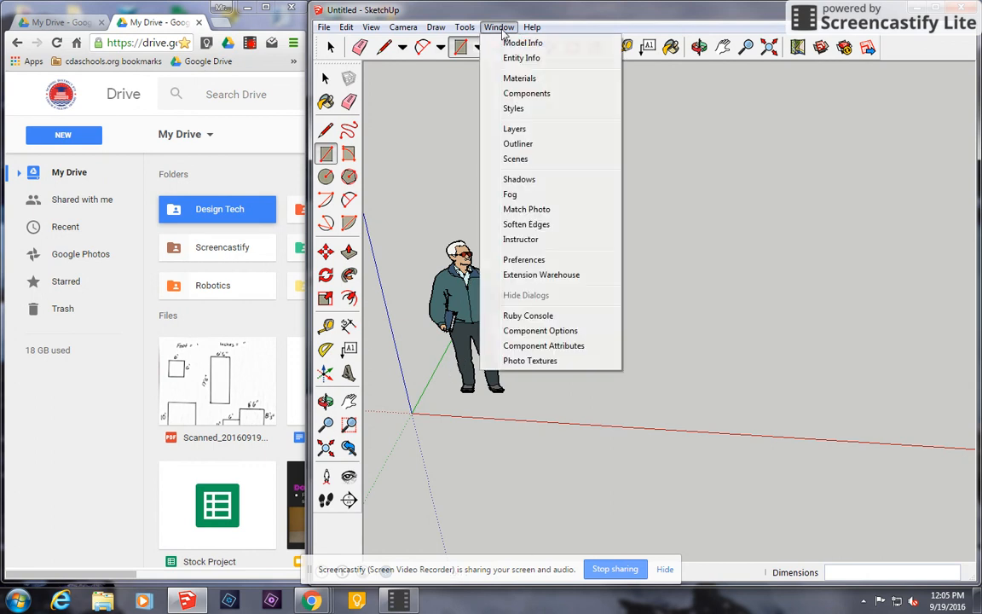
click(522, 260)
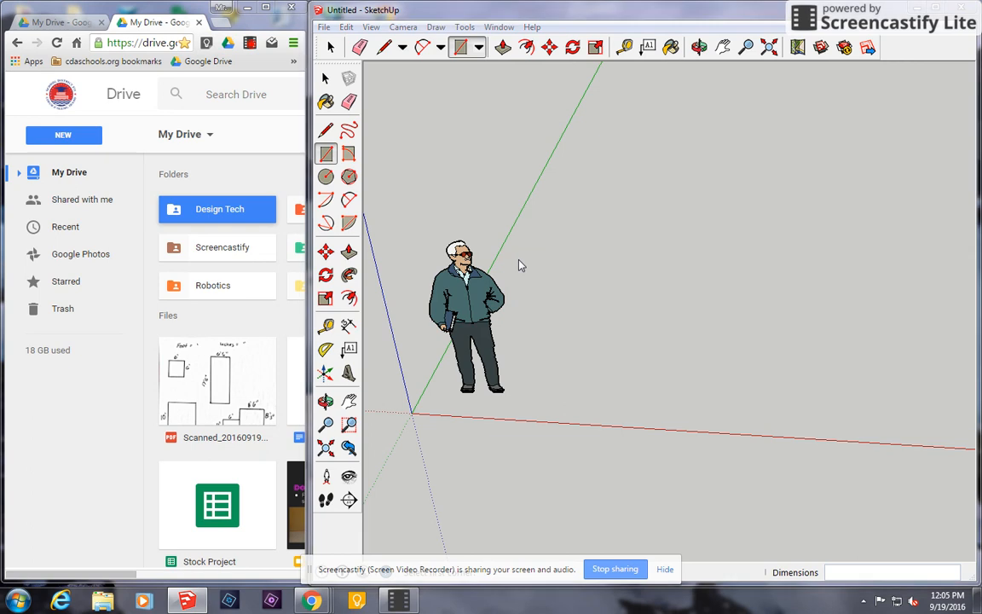
drag(522, 184, 576, 184)
mouse_move(663, 240)
mouse_down()
mouse_move(663, 230)
mouse_move(662, 239)
mouse_up()
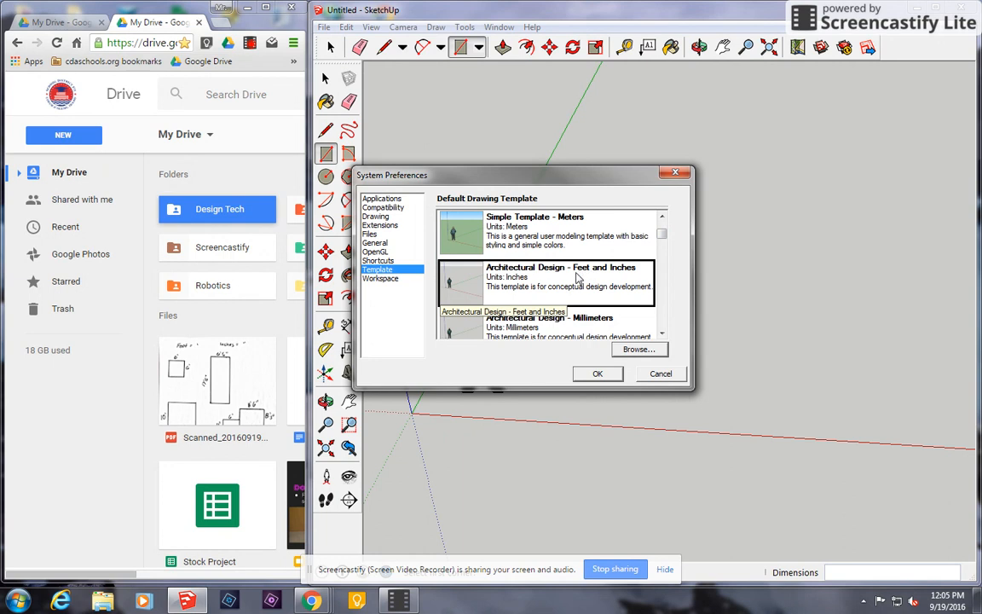
click(599, 374)
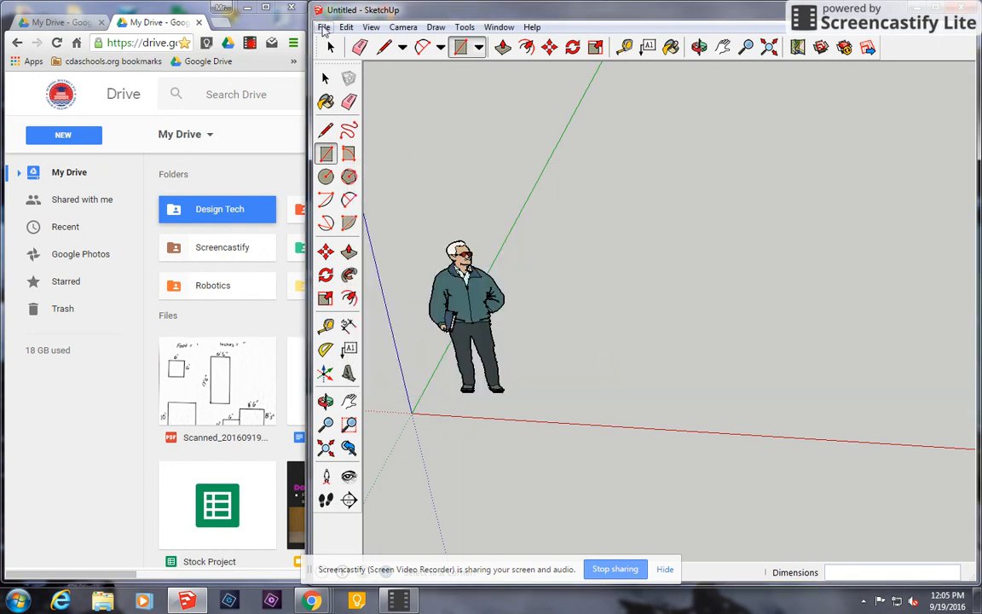
Start a new model based on the default template.
click(324, 28)
click(340, 39)
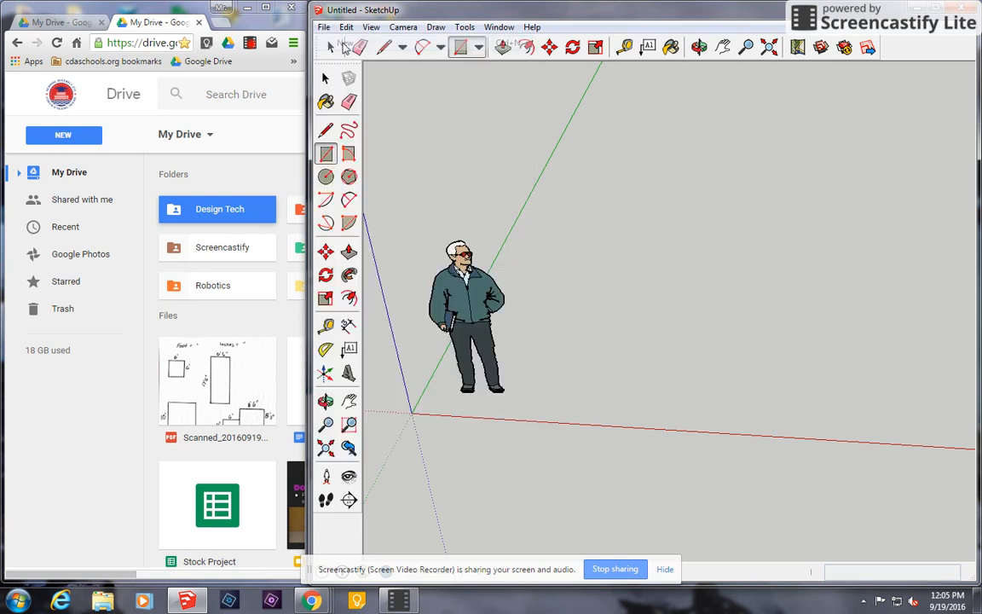
middle_drag(627, 242, 585, 277)
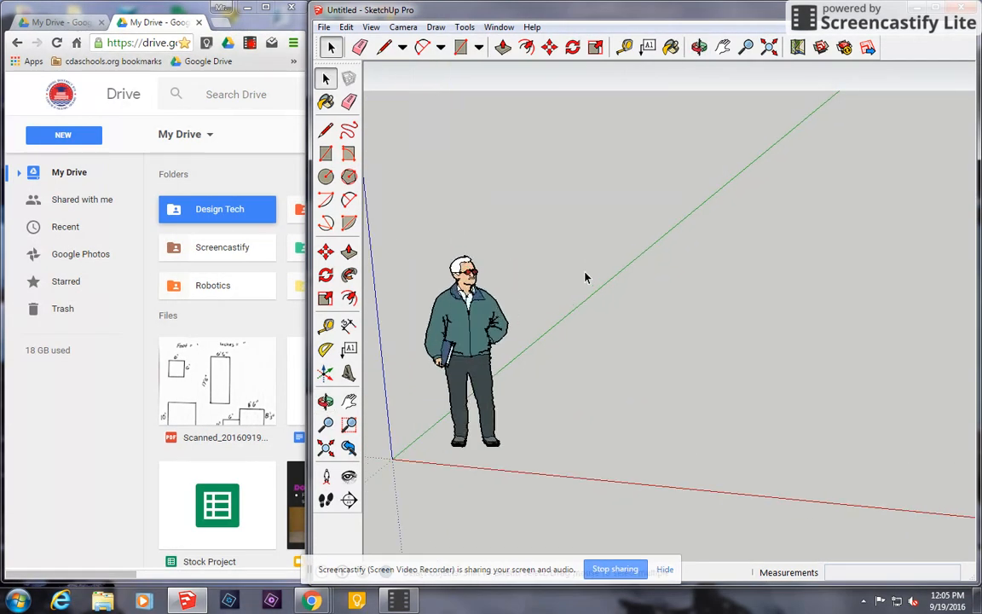
scroll(581, 350, down, 3)
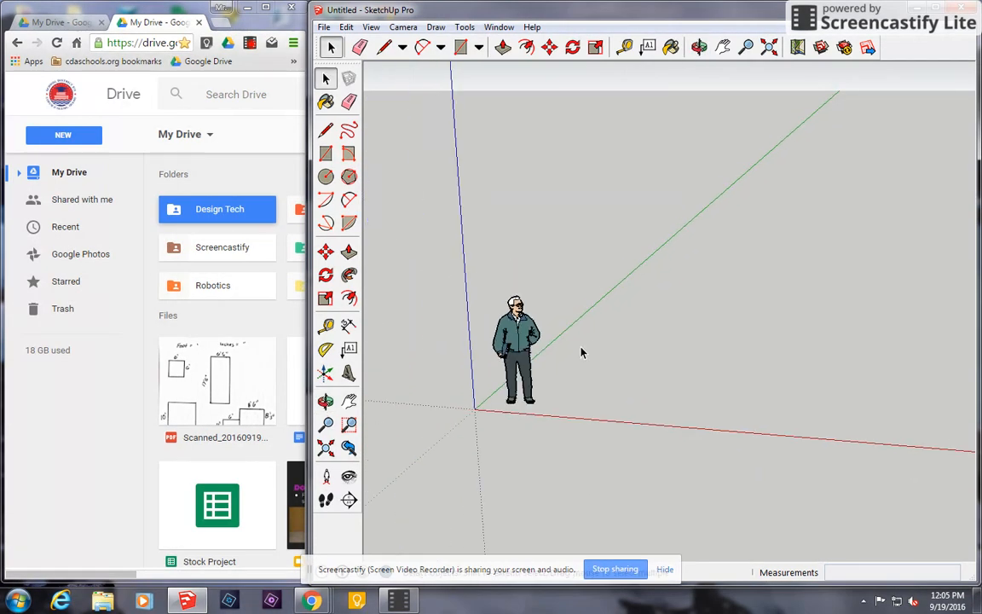
scroll(587, 351, up, 2)
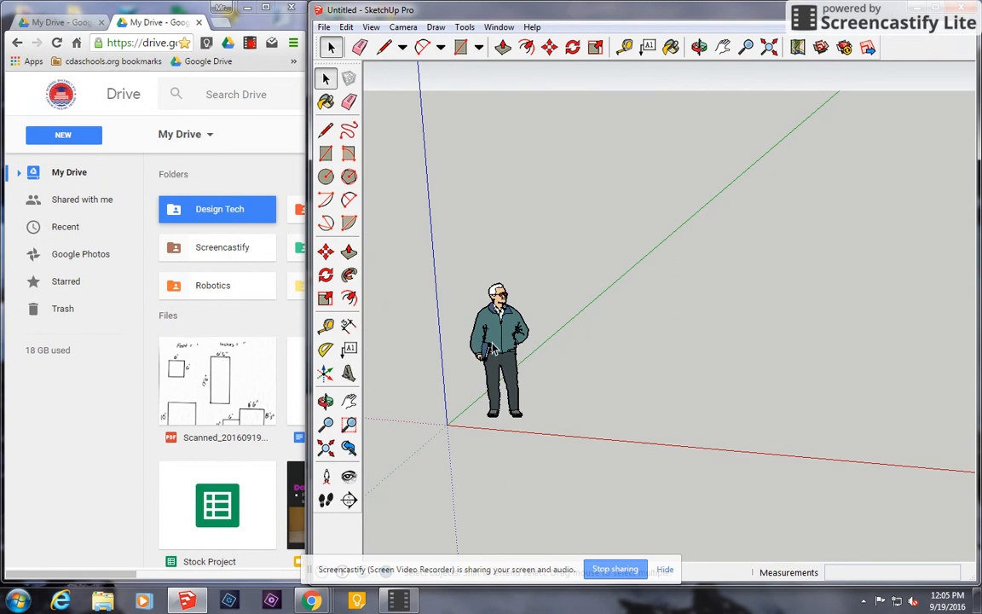
scroll(533, 347, up, 4)
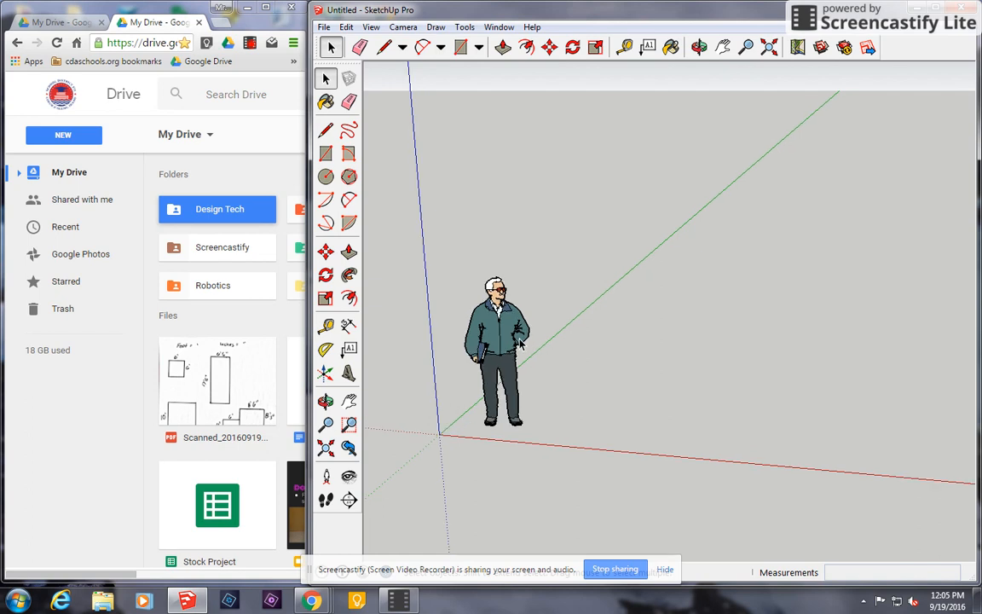
Save the model as "lastname firstname boxes" in the Google Drive folder inside the user's profile folder.
click(324, 27)
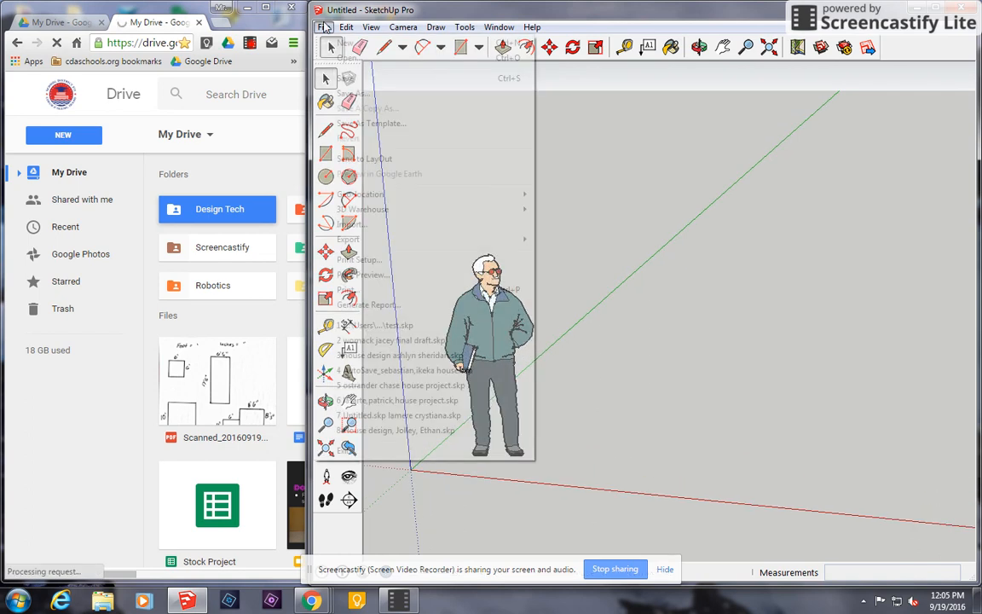
click(376, 95)
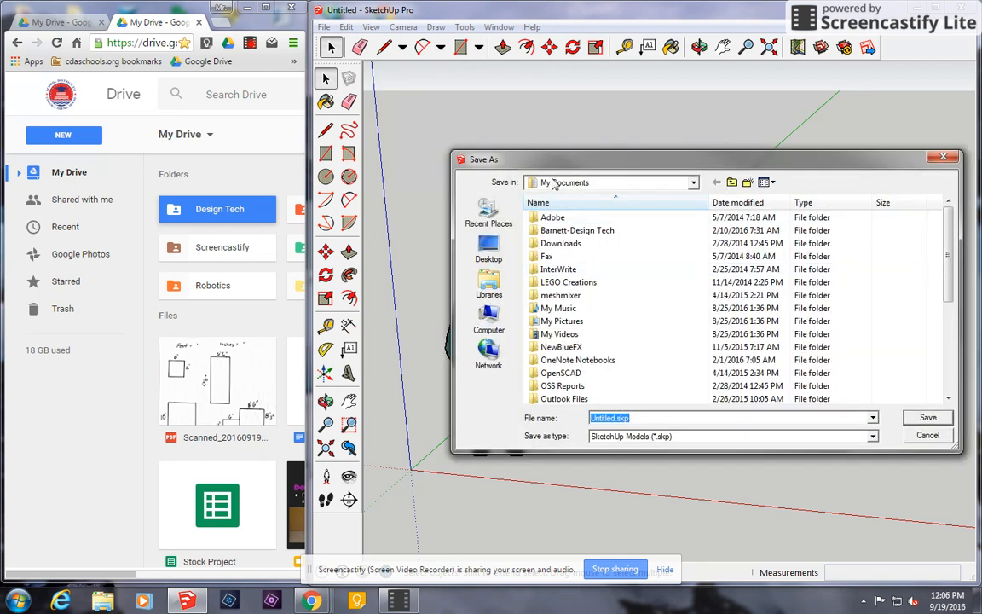
click(609, 184)
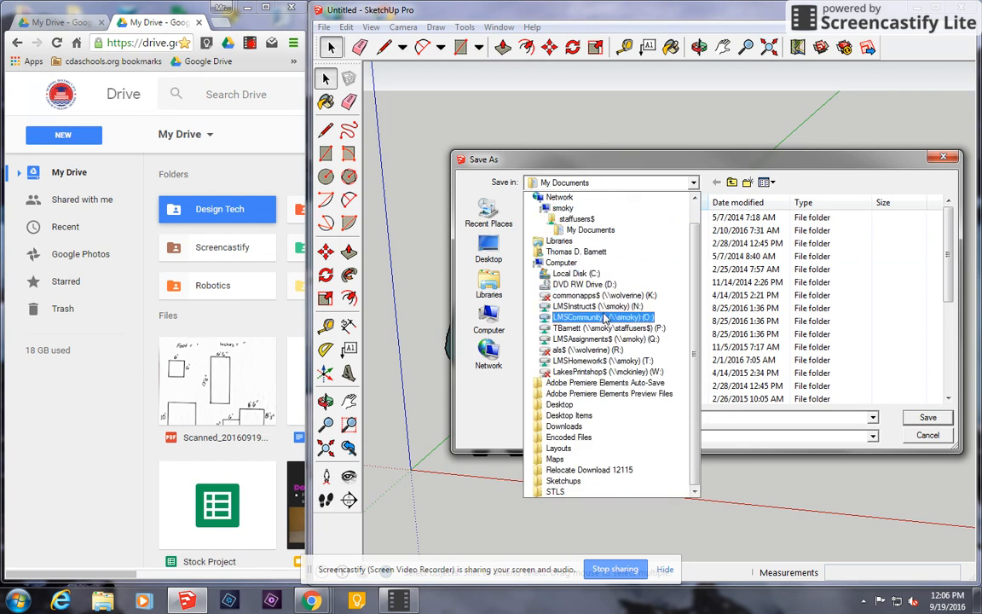
click(572, 252)
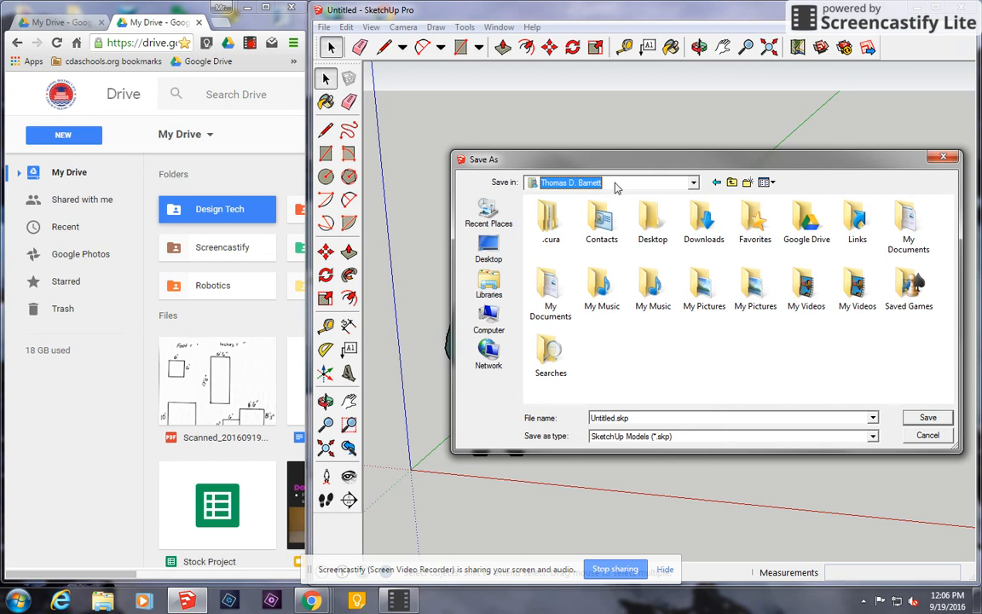
double_click(805, 219)
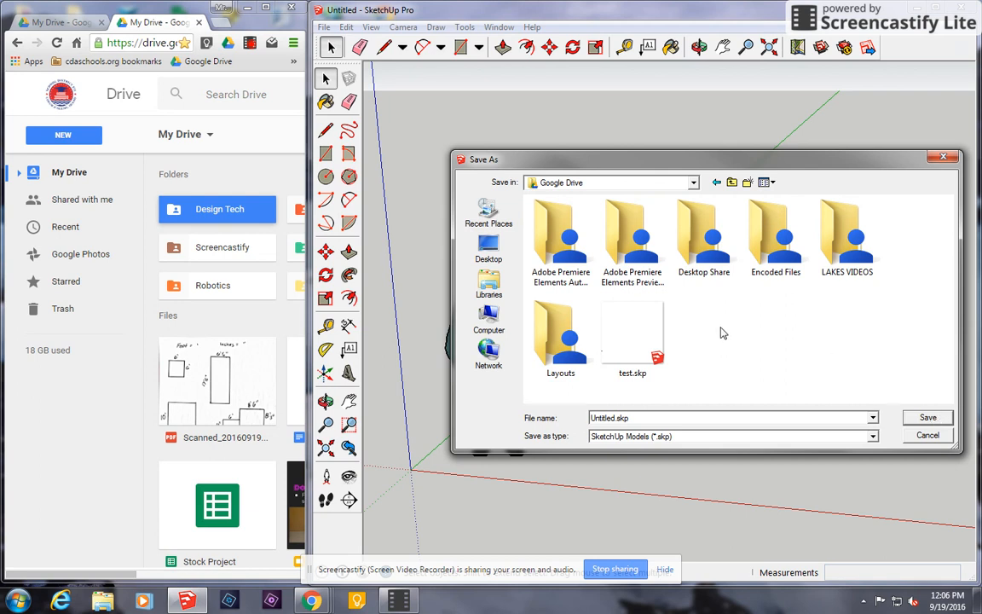
double_click(605, 419)
text(lastname firstname boxes)
click(927, 417)
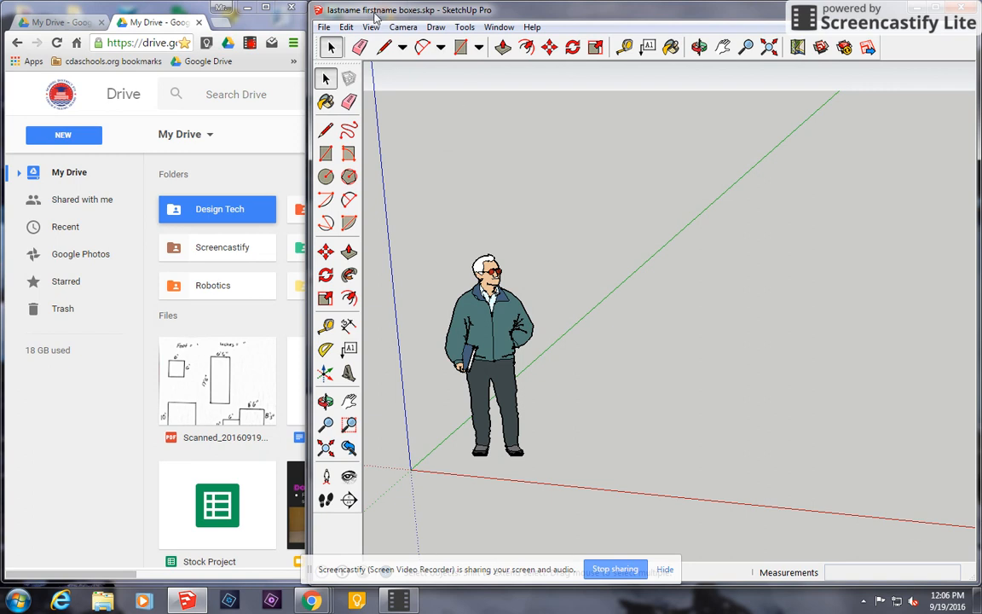
Examine the scale figure's face, glasses and moustache at close range and from farther away.
scroll(610, 409, down, 1)
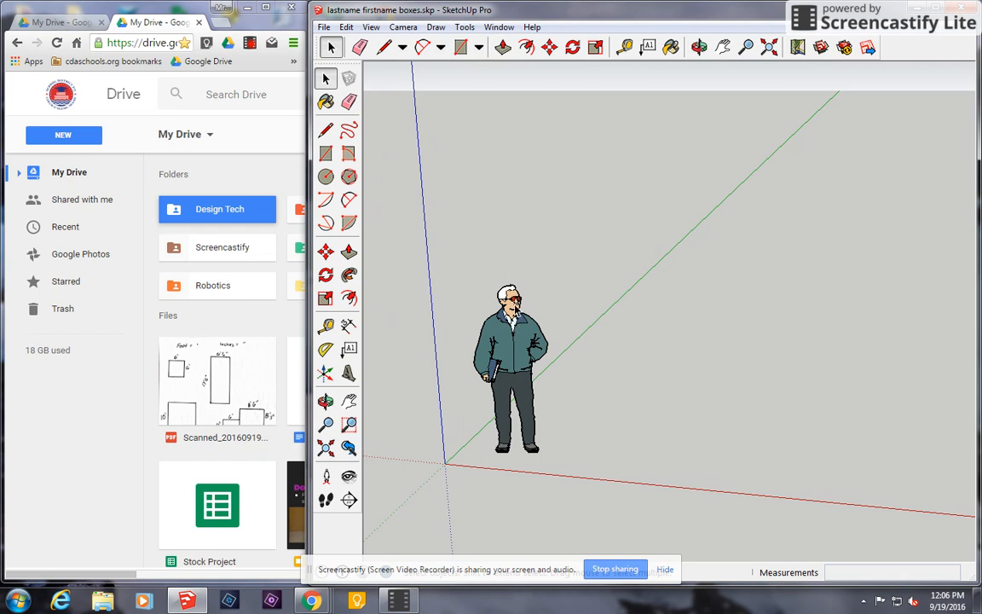
scroll(511, 294, up, 10)
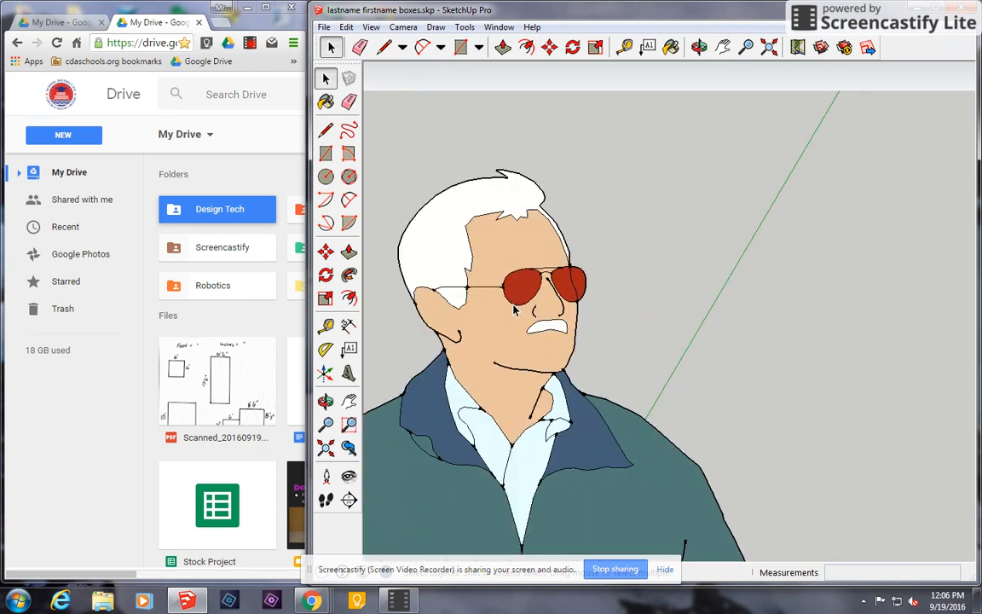
scroll(518, 300, down, 6)
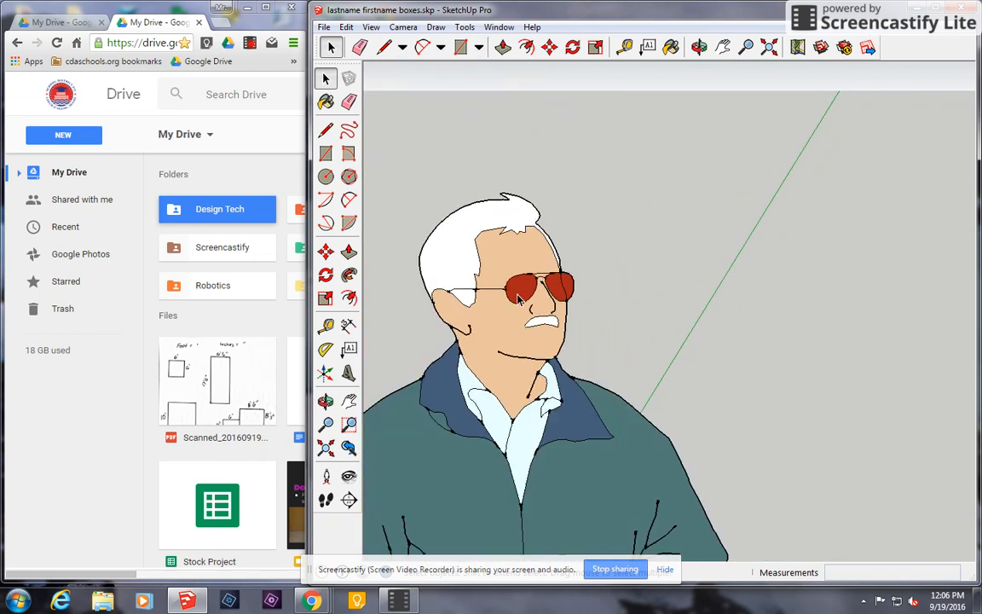
scroll(517, 298, up, 4)
scroll(520, 286, up, 6)
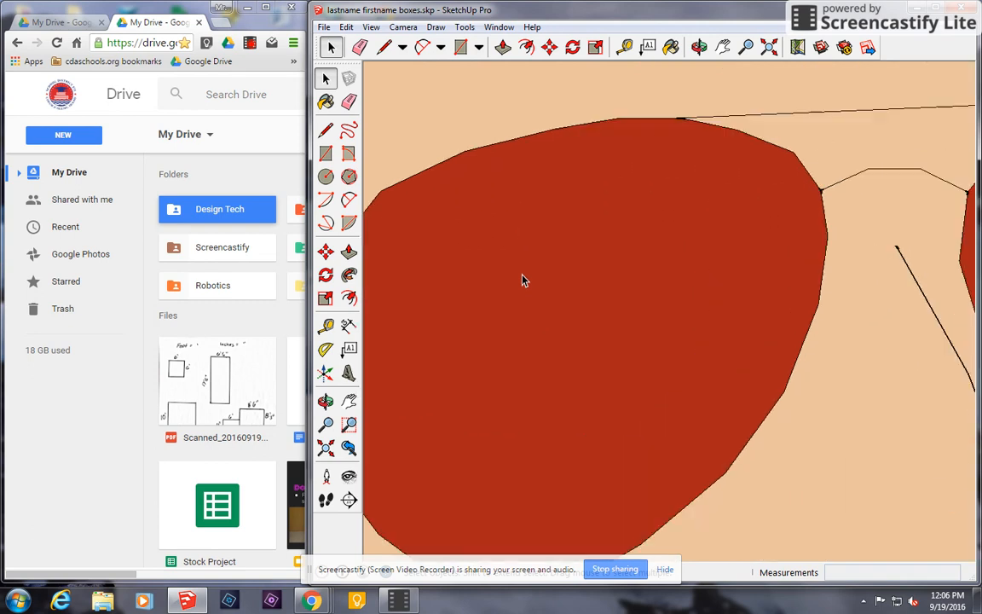
scroll(524, 280, down, 6)
scroll(573, 347, up, 8)
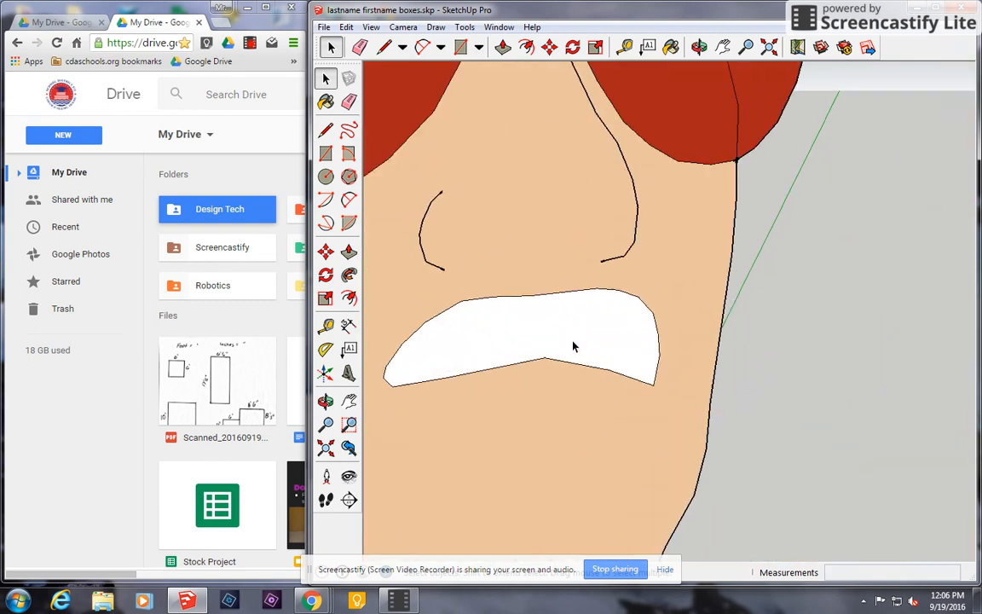
scroll(573, 346, down, 8)
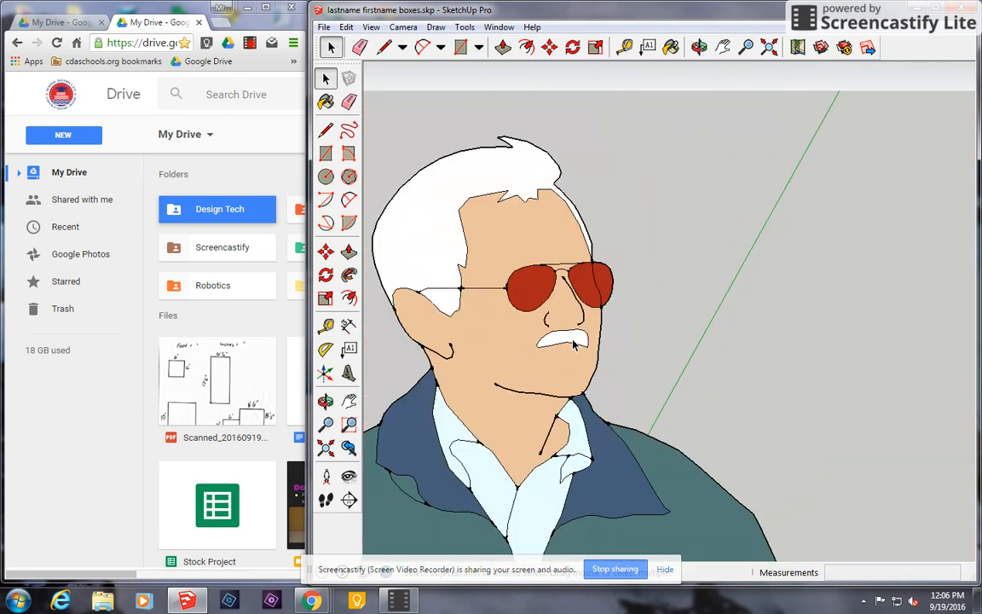
Examine the scale figure and the axes at several zoom levels, focusing on different parts of the model.
scroll(573, 344, down, 3)
scroll(706, 456, down, 4)
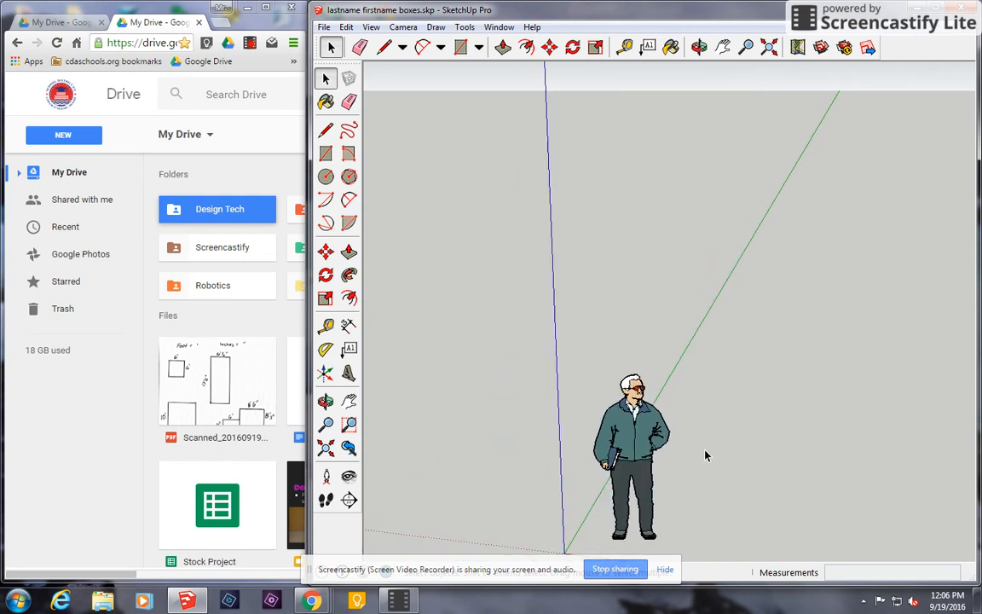
scroll(734, 552, up, 5)
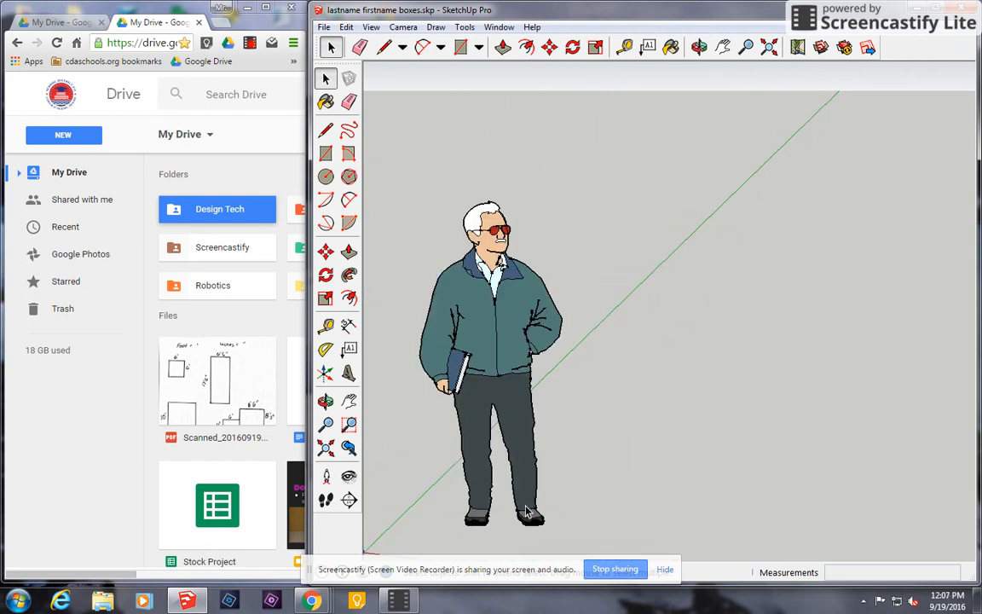
scroll(426, 372, down, 1)
scroll(461, 354, up, 5)
scroll(461, 351, down, 4)
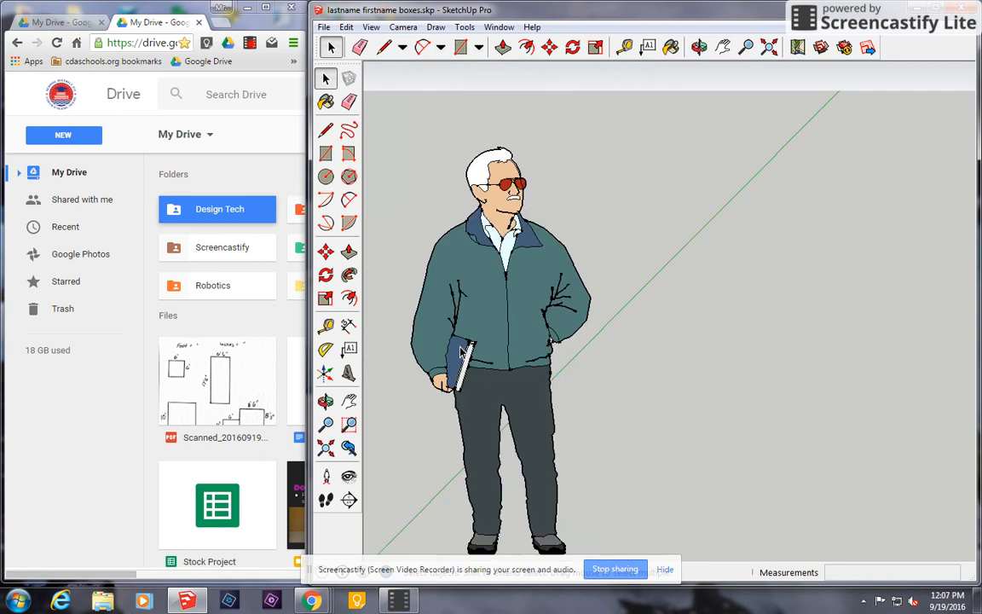
scroll(618, 411, down, 2)
scroll(569, 445, up, 1)
scroll(565, 438, down, 1)
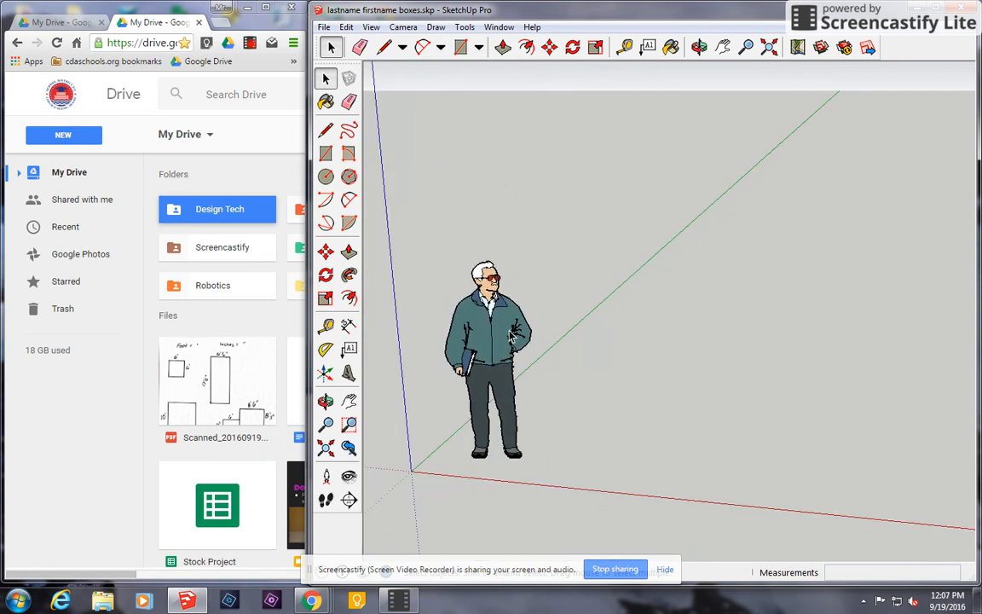
scroll(616, 336, down, 4)
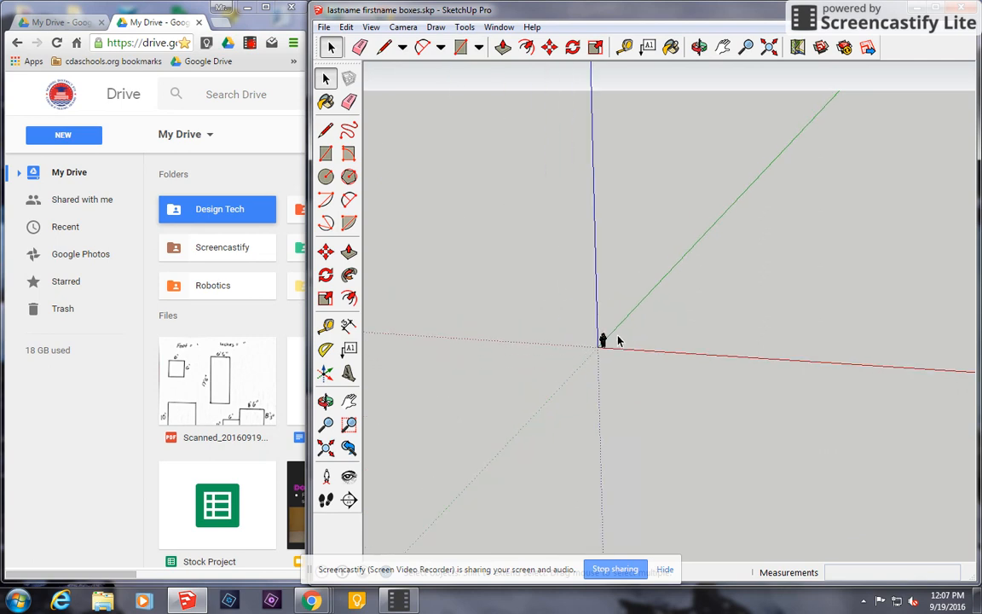
scroll(619, 341, up, 1)
scroll(619, 341, up, 1)
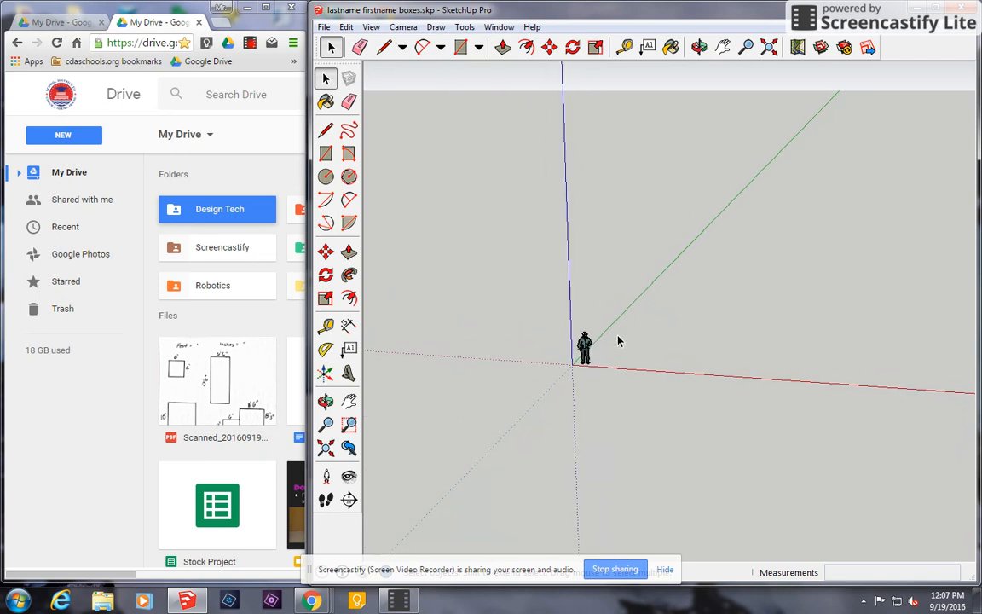
middle_drag(610, 362, 910, 317)
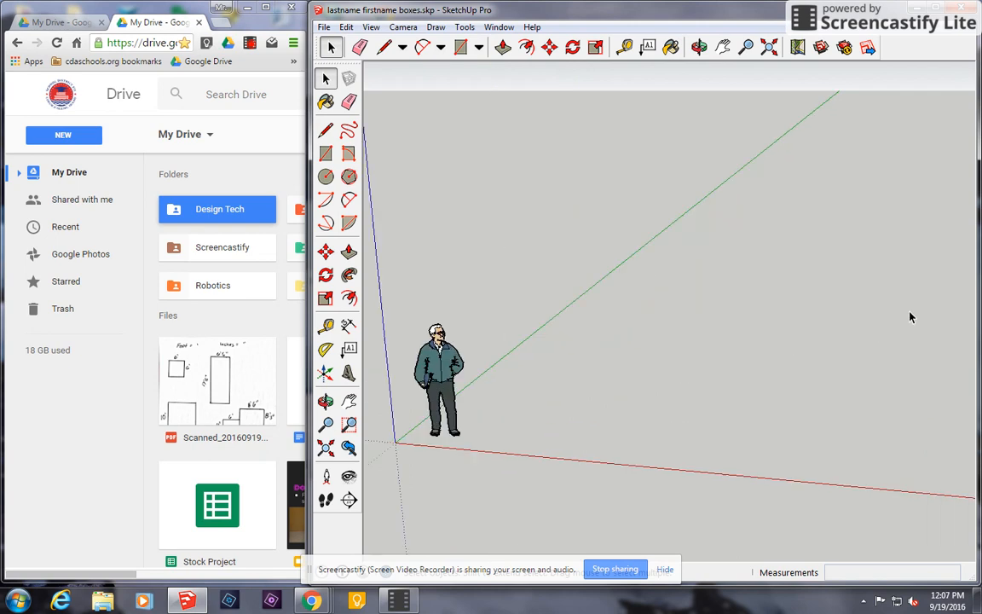
scroll(462, 349, up, 3)
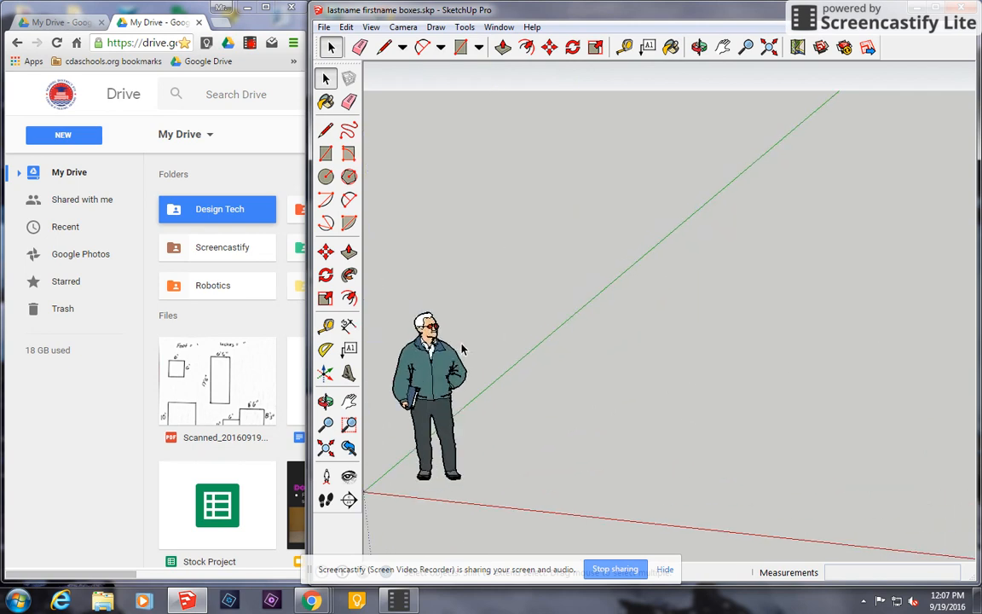
scroll(461, 350, down, 2)
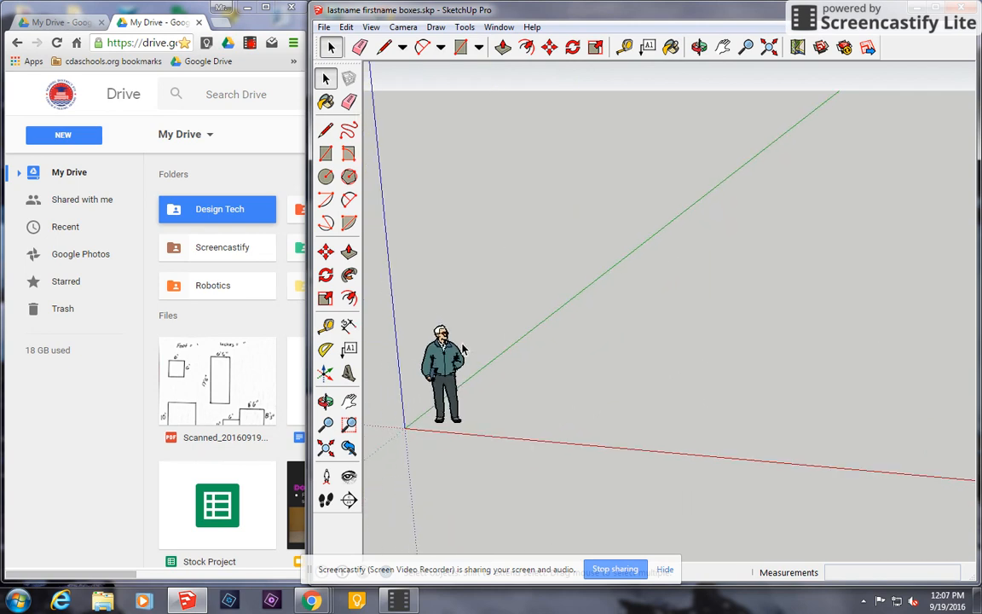
scroll(461, 373, down, 4)
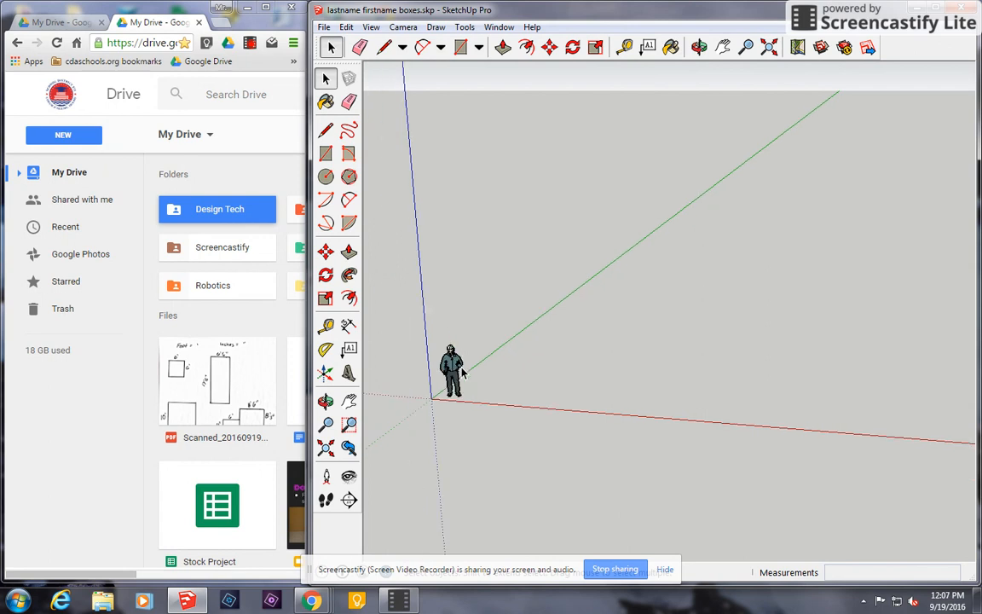
scroll(461, 372, up, 1)
scroll(461, 372, up, 4)
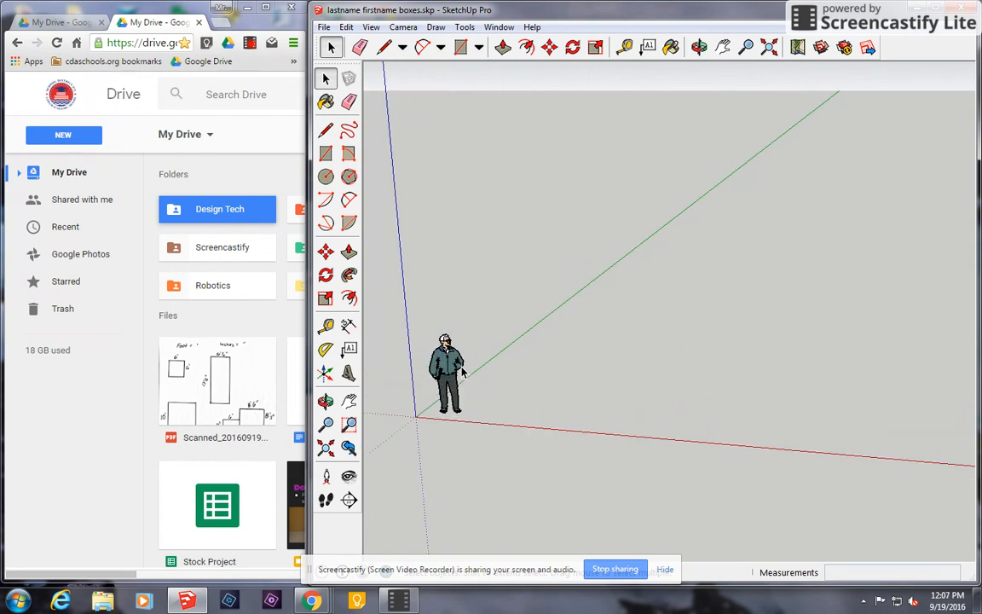
scroll(534, 368, down, 3)
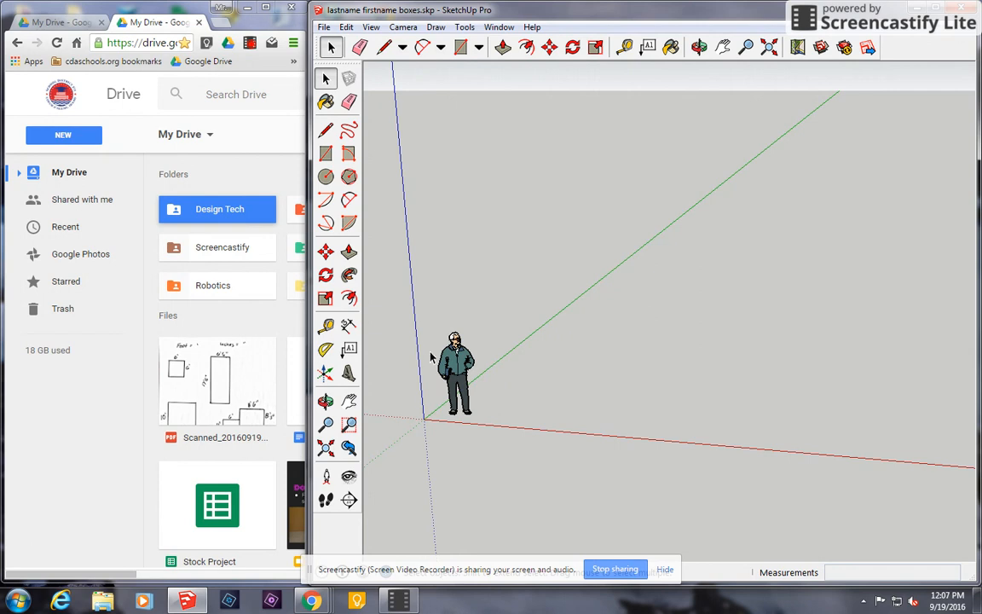
scroll(423, 364, up, 2)
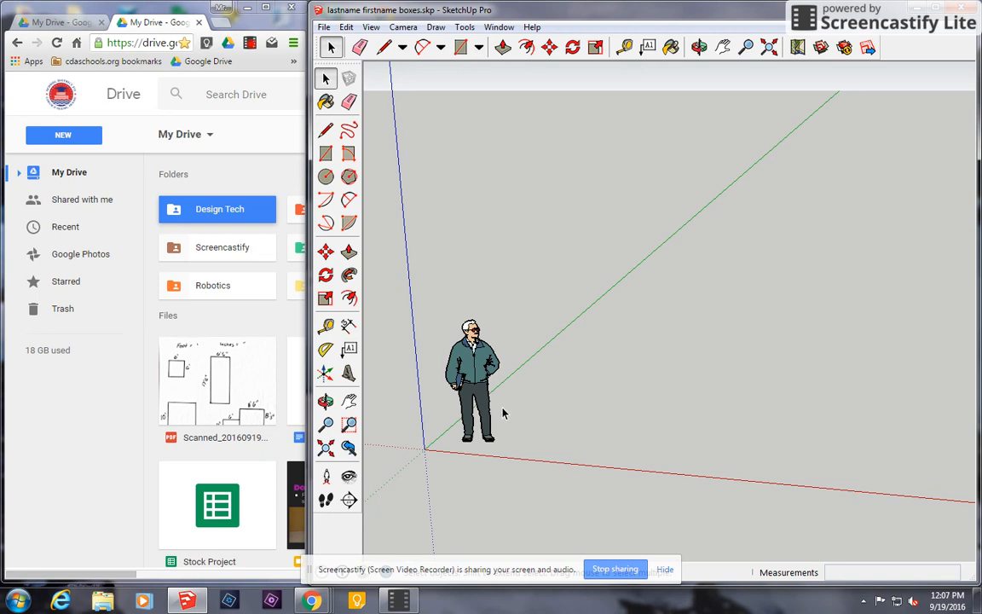
Inspect the scale figure up close, and view it and the axes from different angles and positions.
scroll(453, 369, up, 3)
scroll(451, 310, up, 5)
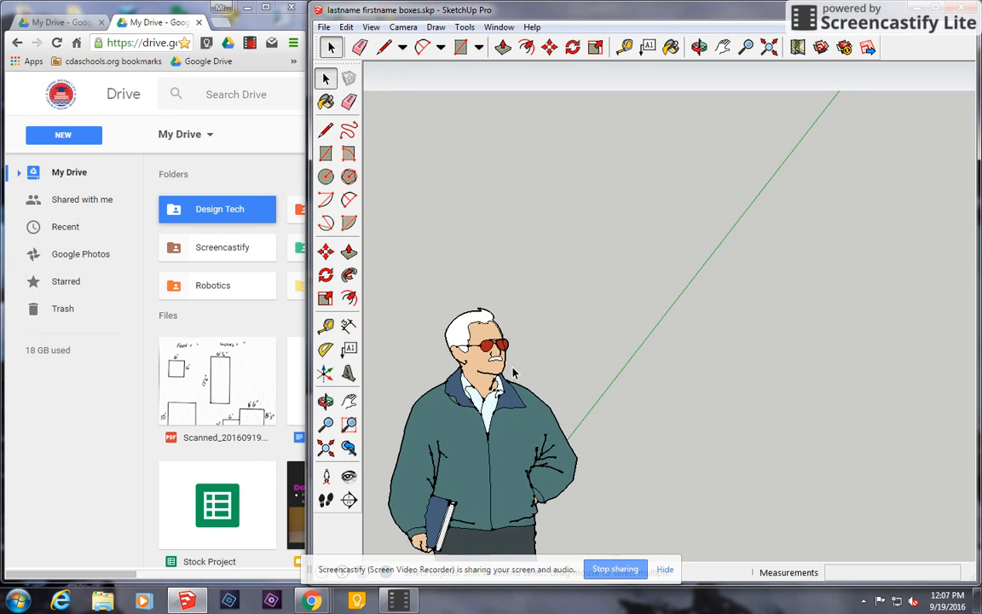
scroll(515, 374, down, 6)
scroll(546, 393, up, 1)
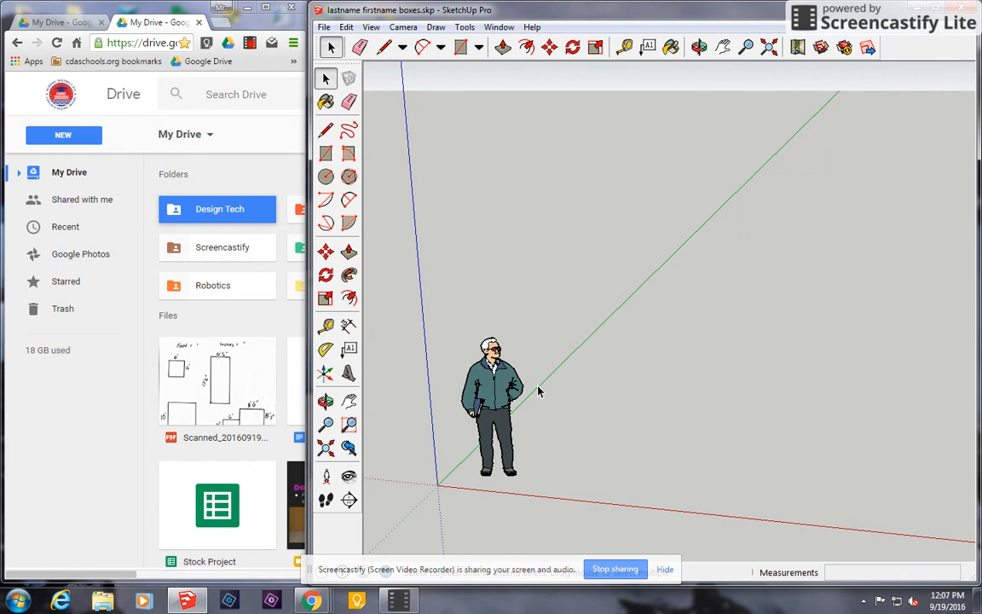
mouse_move(568, 399)
middle_down()
mouse_move(384, 366)
mouse_move(550, 390)
mouse_move(881, 407)
mouse_move(620, 383)
mouse_move(570, 458)
mouse_move(614, 375)
mouse_move(615, 427)
middle_up()
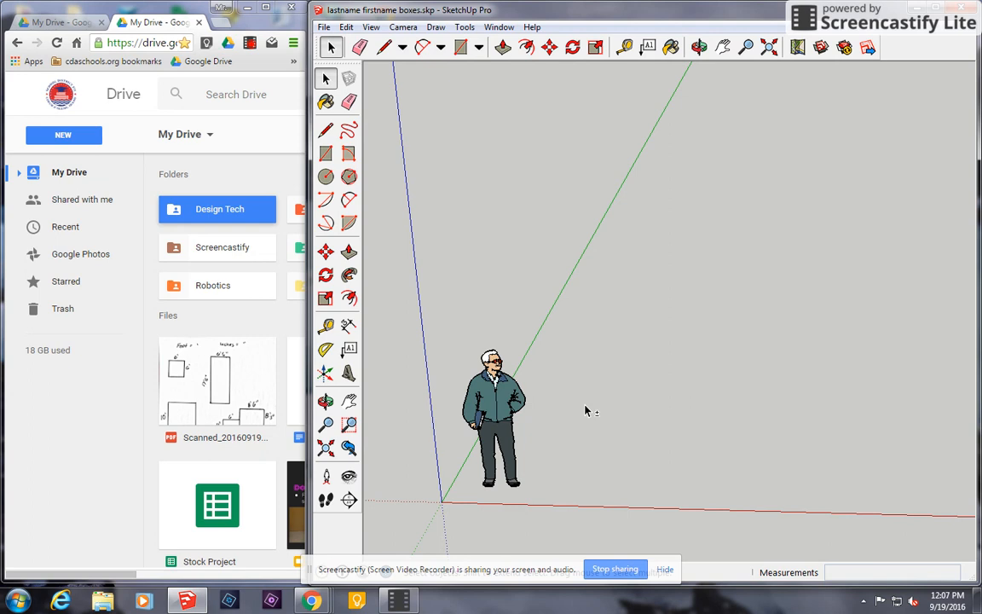
mouse_move(584, 420)
shift+middle_down()
mouse_move(515, 415)
mouse_move(401, 452)
mouse_move(774, 441)
mouse_move(765, 315)
mouse_move(690, 312)
mouse_move(570, 422)
mouse_move(592, 401)
mouse_move(599, 412)
shift+middle_up()
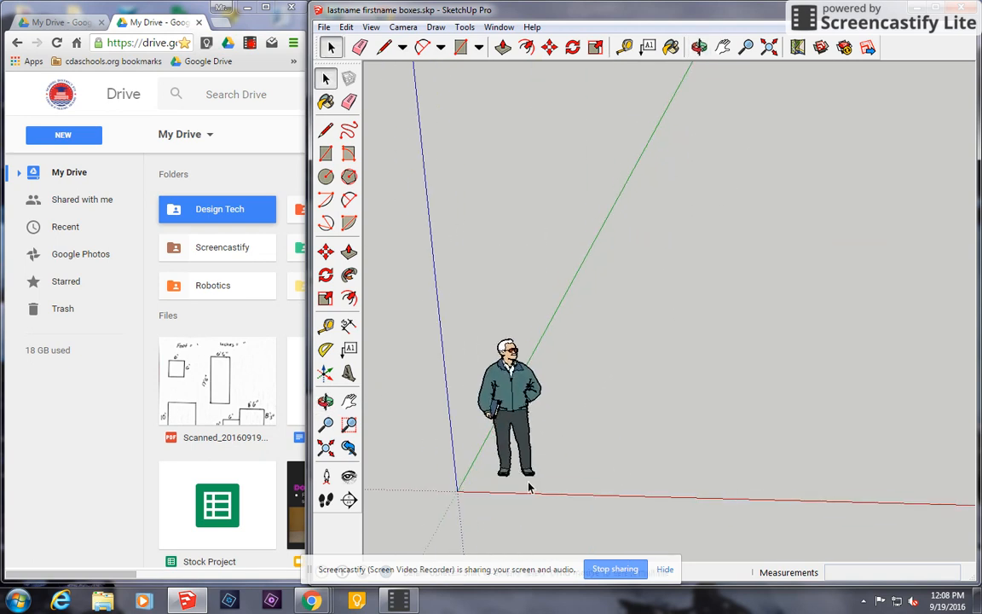
scroll(526, 482, up, 1)
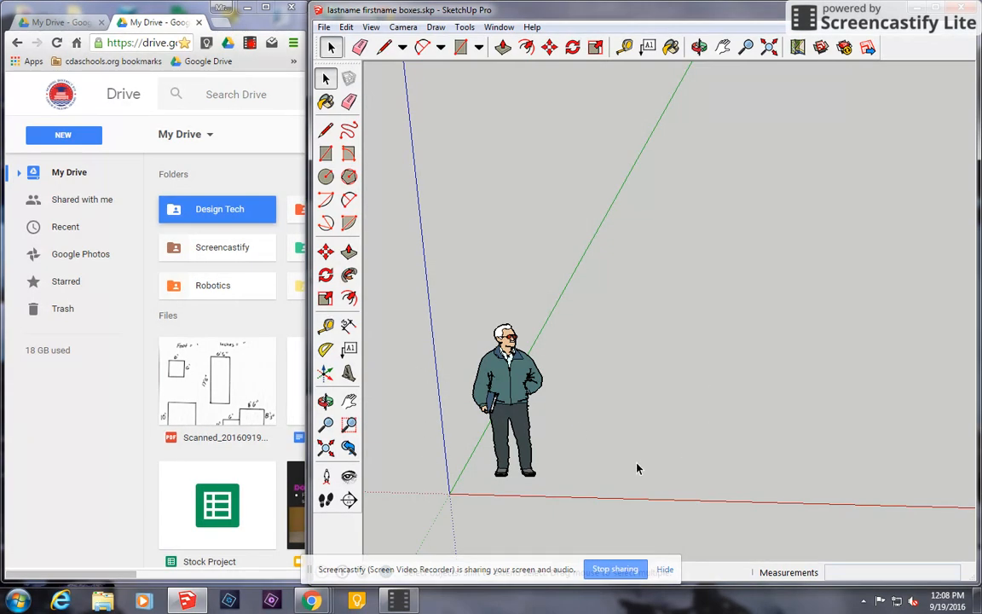
mouse_move(637, 468)
middle_down()
mouse_move(679, 434)
mouse_move(614, 439)
mouse_move(641, 372)
mouse_move(592, 314)
mouse_move(596, 345)
mouse_move(640, 384)
middle_up()
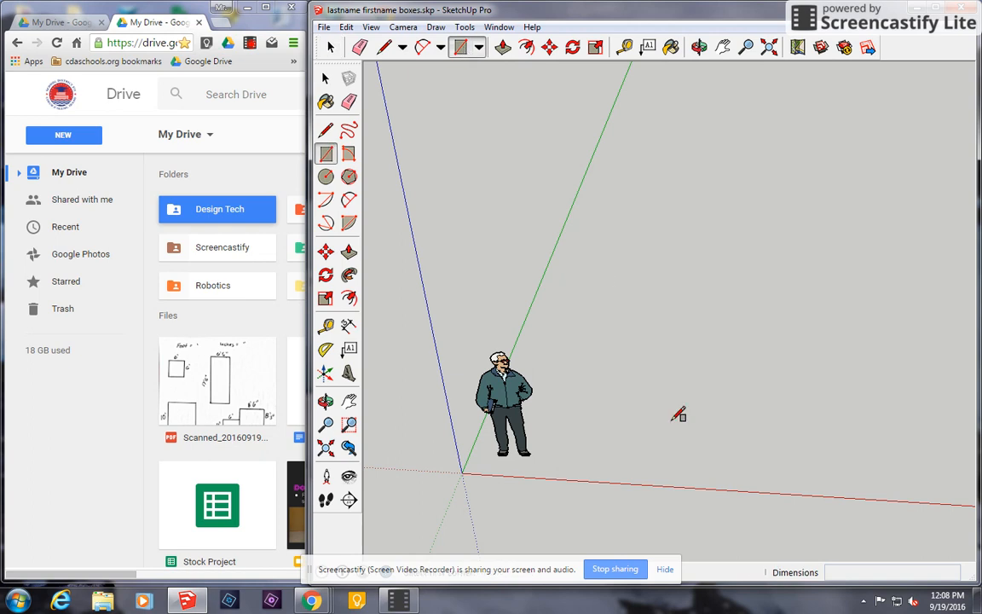
Try out the Rectangle tool on the ground beside the scale figure from several view angles, undoing each rectangle.
click(594, 463)
click(746, 335)
mouse_move(810, 443)
middle_down()
mouse_move(785, 402)
mouse_move(798, 395)
middle_up()
key(ctrl+z)
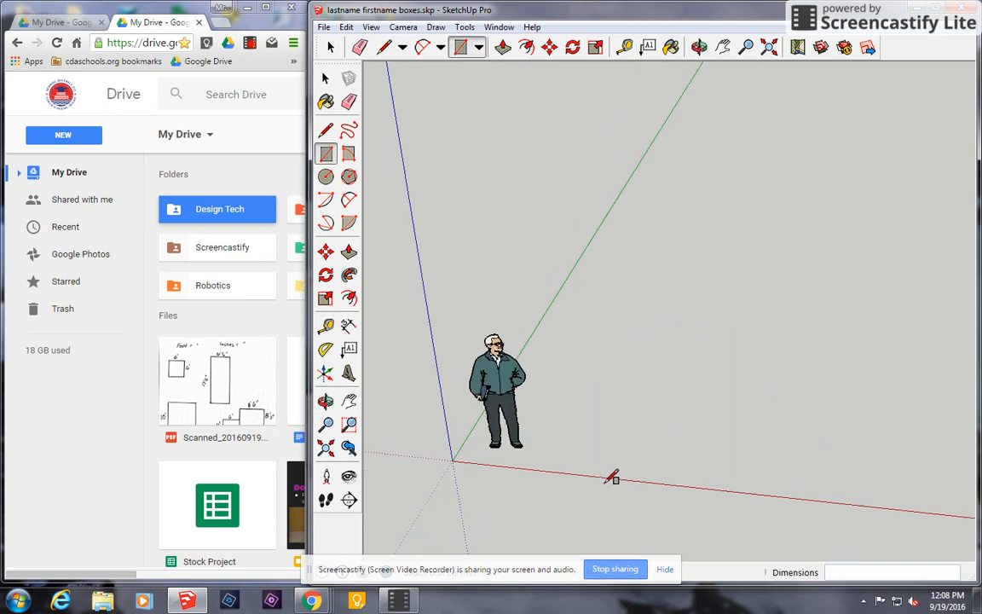
middle_drag(612, 478, 610, 423)
click(599, 443)
click(746, 335)
middle_drag(852, 324, 687, 384)
key(ctrl+z)
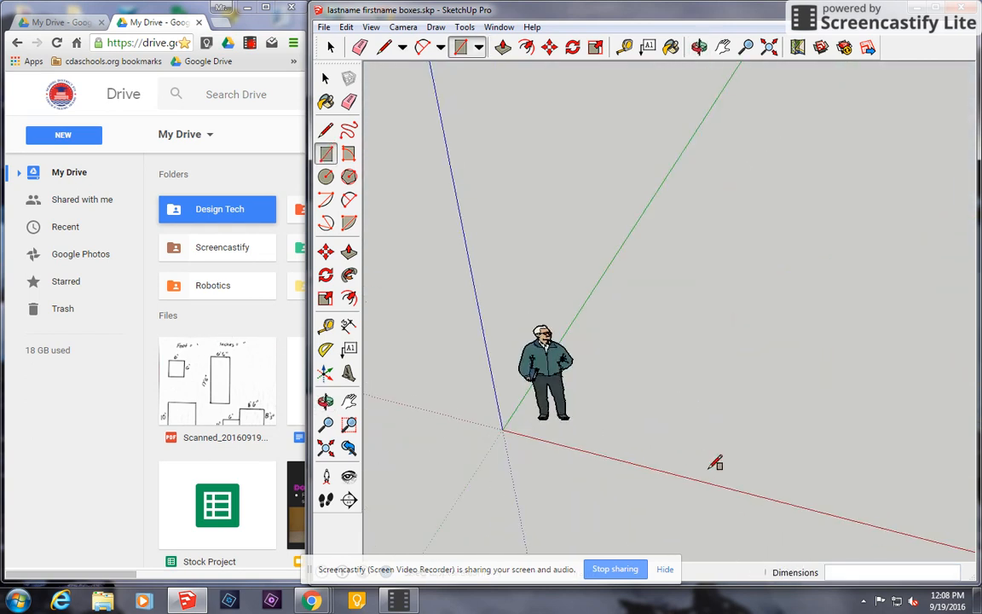
mouse_move(715, 463)
middle_down()
mouse_move(653, 407)
mouse_move(769, 395)
mouse_move(661, 415)
middle_up()
click(598, 434)
click(635, 414)
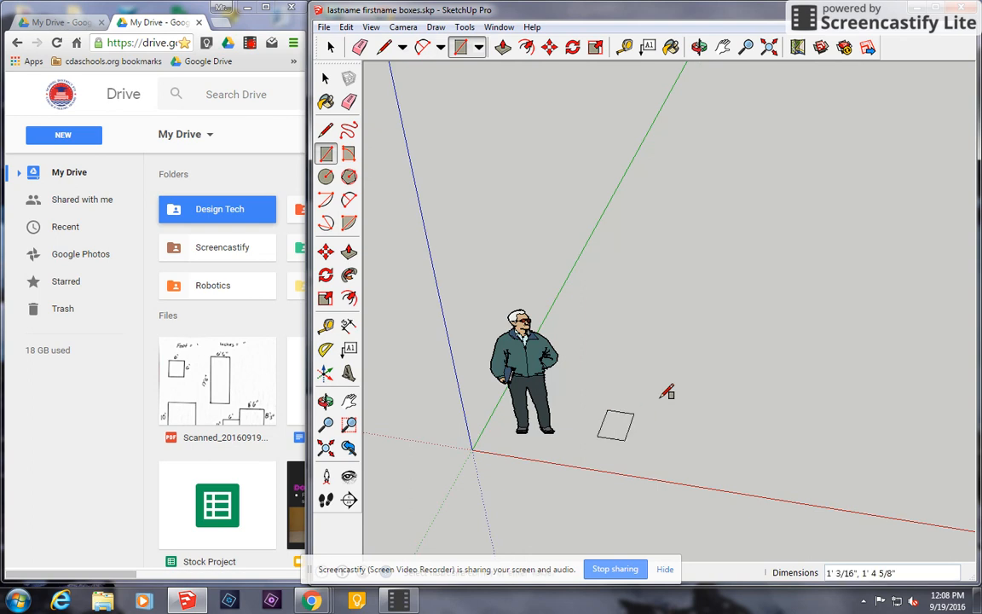
click(806, 318)
key(ctrl+z)
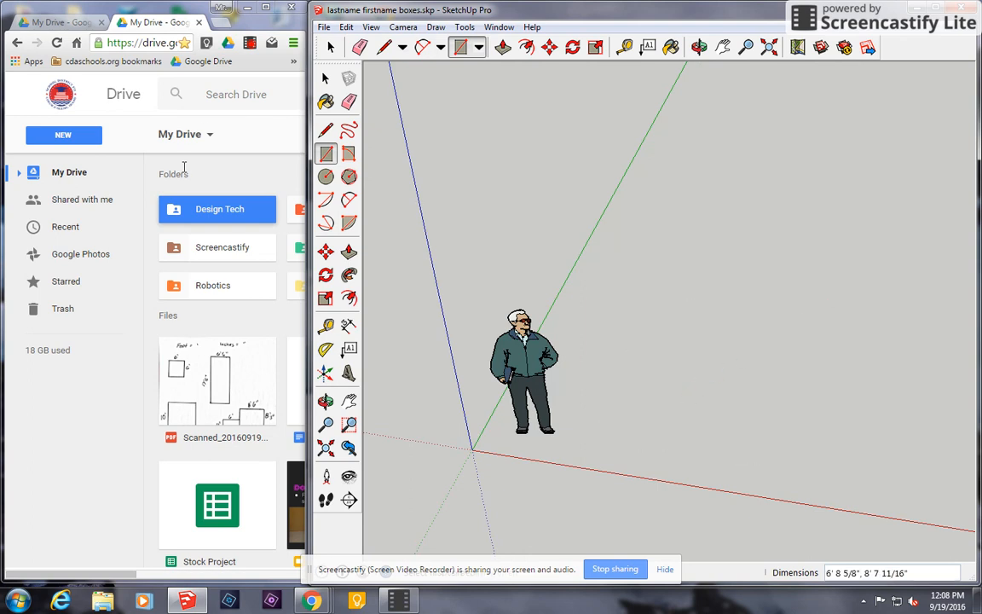
Switch to Chrome to display the scanned sheet of dimensioned boxes, and return to the SketchUp model with the Select tool.
click(59, 22)
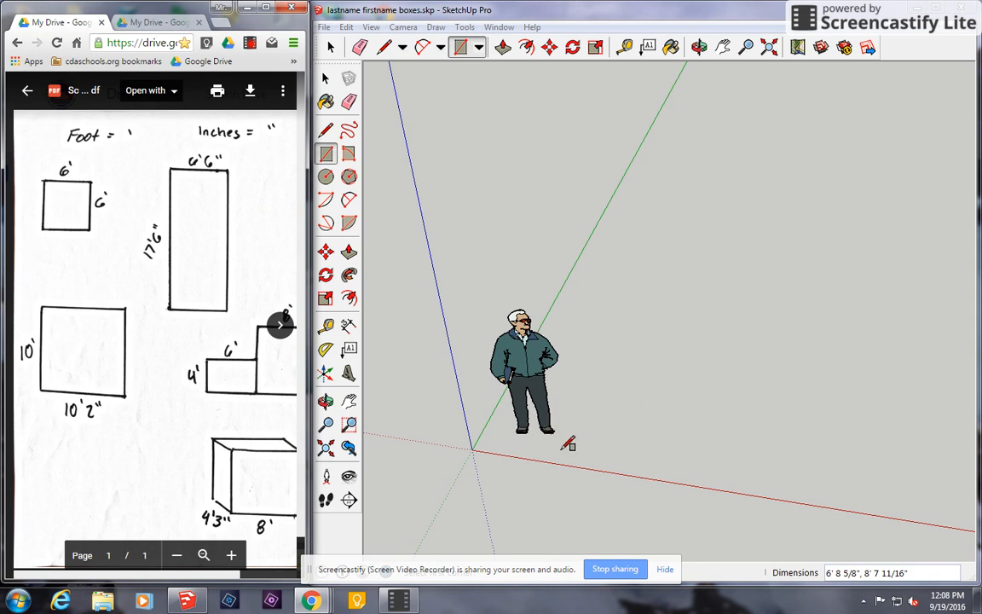
click(333, 48)
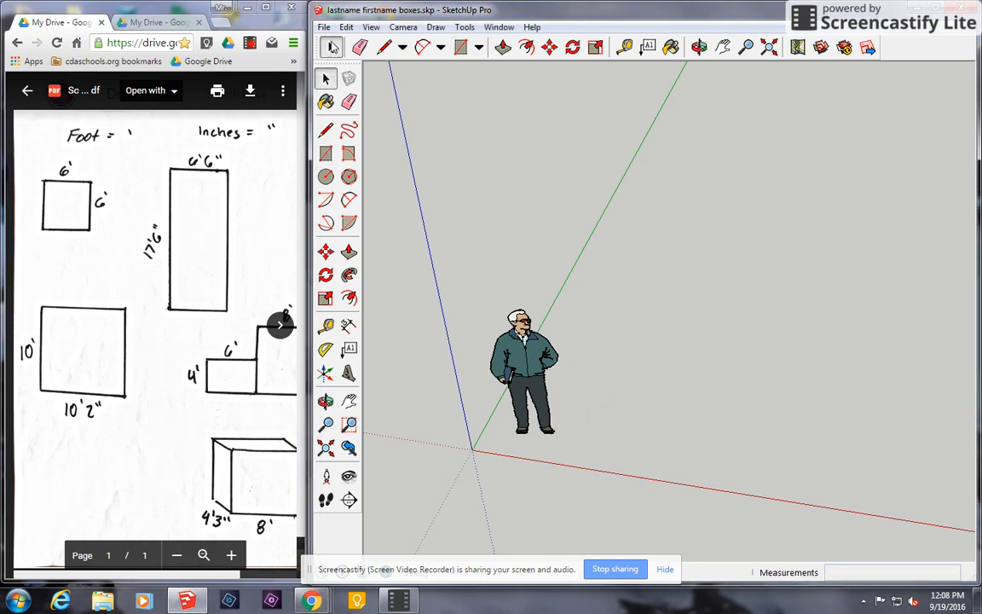
scroll(647, 554, down, 3)
scroll(666, 454, up, 2)
scroll(666, 458, down, 1)
middle_drag(710, 513, 753, 491)
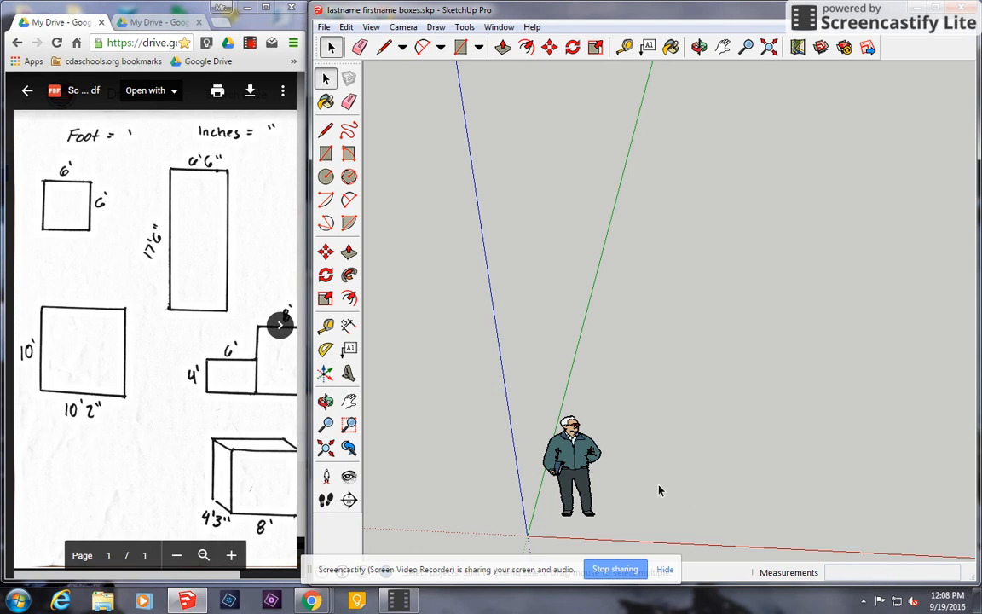
scroll(659, 490, up, 2)
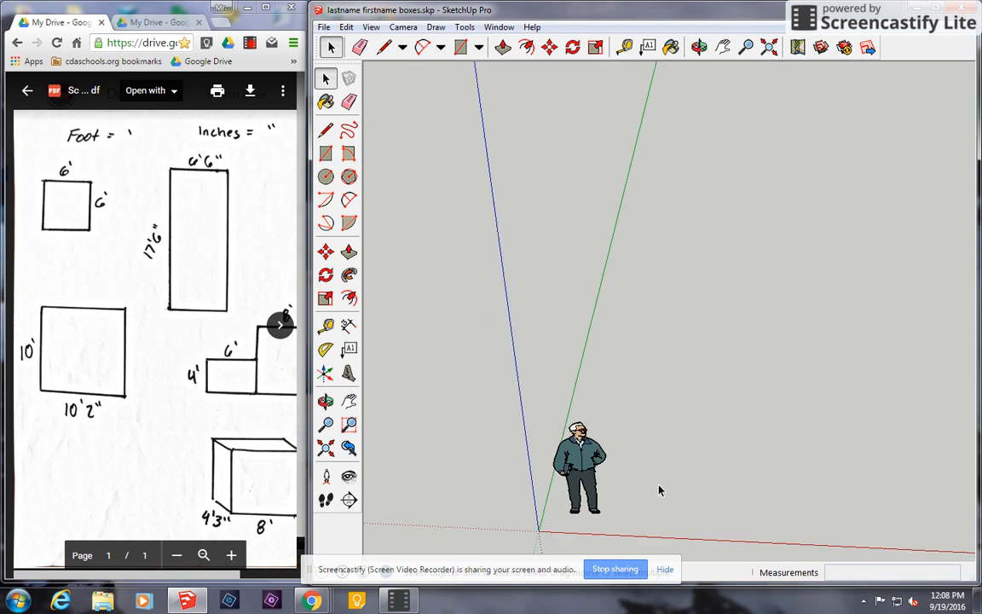
Draw a rectangle on the ground beside the scale figure and set its dimensions to 6' by 6'.
click(327, 153)
scroll(764, 515, down, 3)
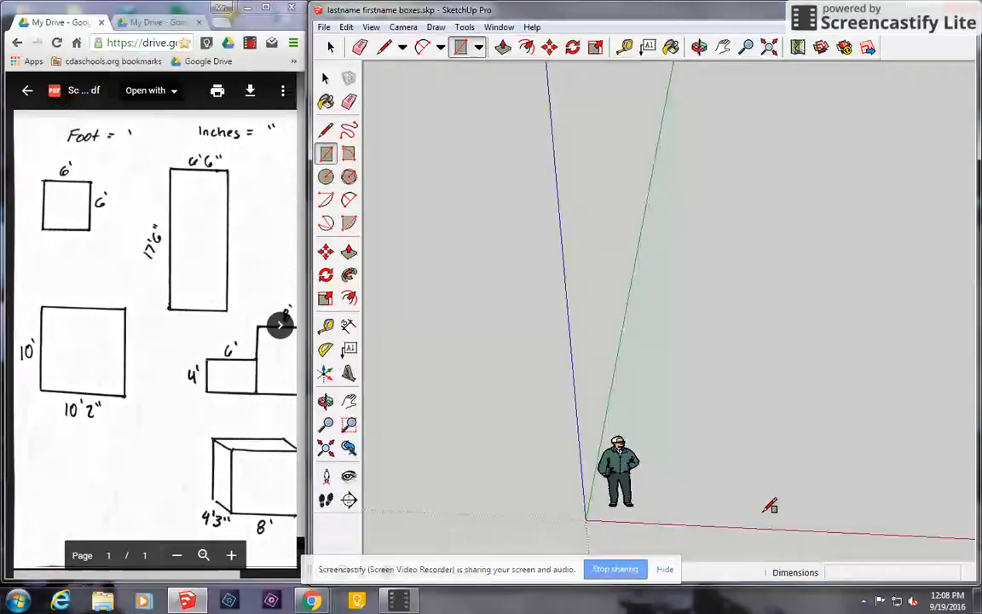
scroll(772, 517, up, 6)
scroll(772, 516, down, 1)
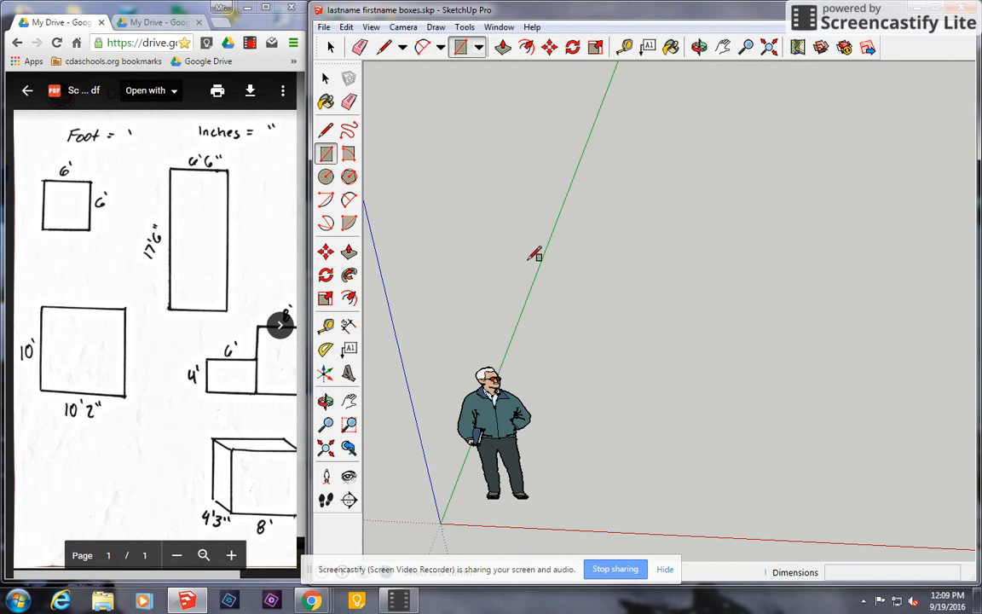
click(571, 494)
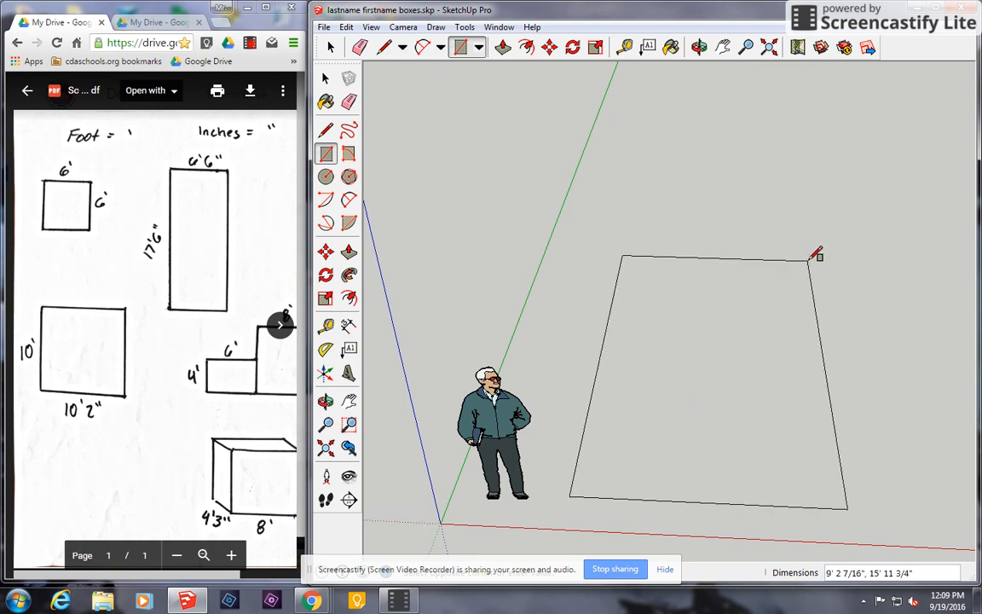
click(604, 464)
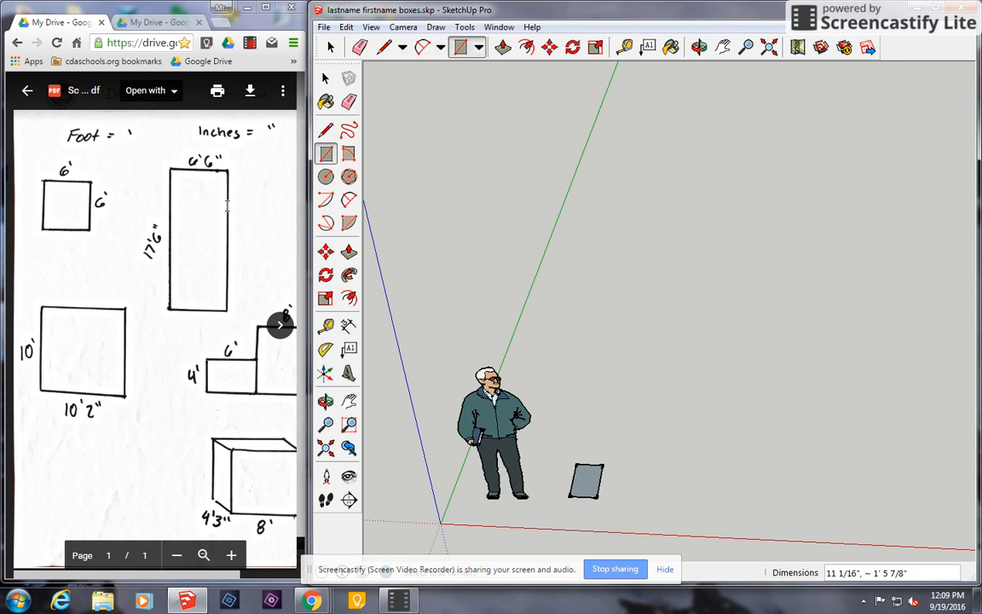
text(6',6')
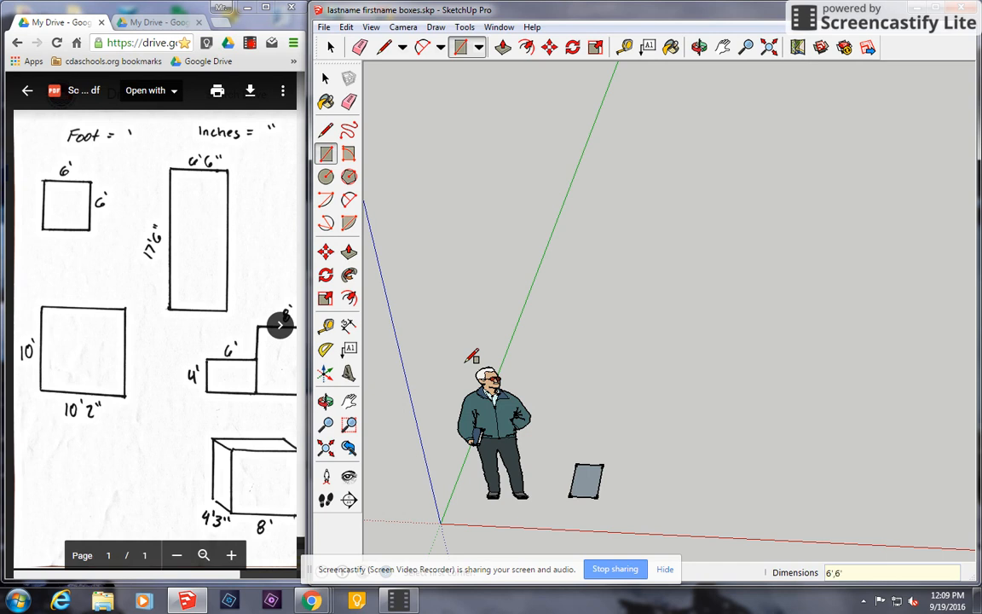
key(Return)
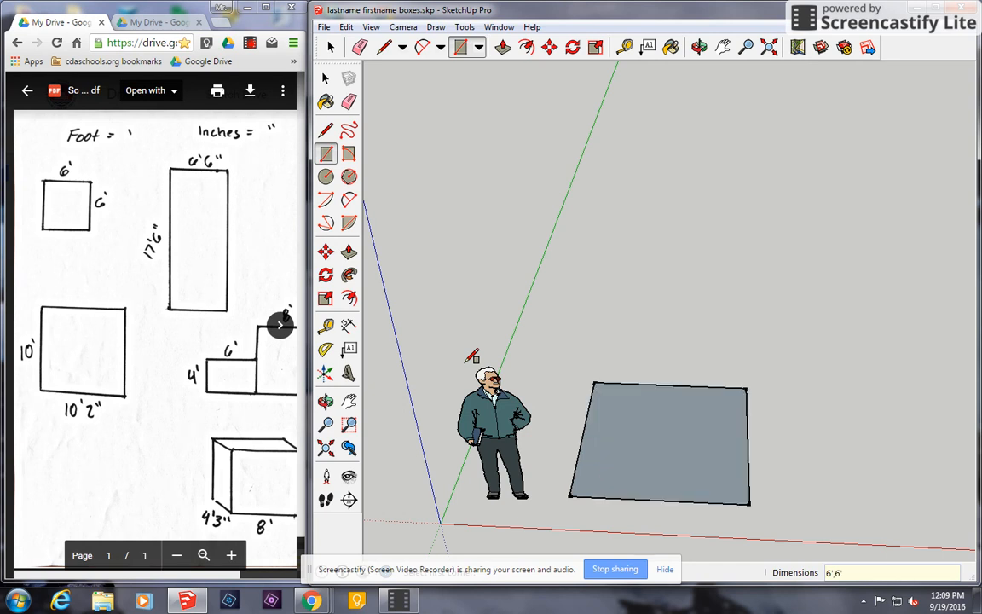
Toggle the Large Tool Set toolbar off and back on in the toolbar settings.
middle_drag(785, 373, 789, 493)
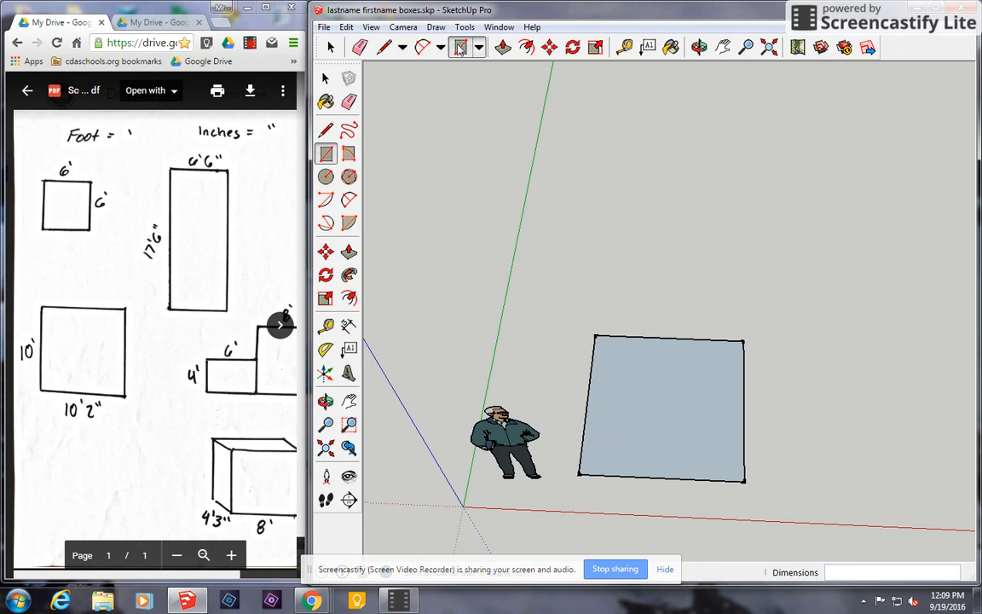
click(394, 29)
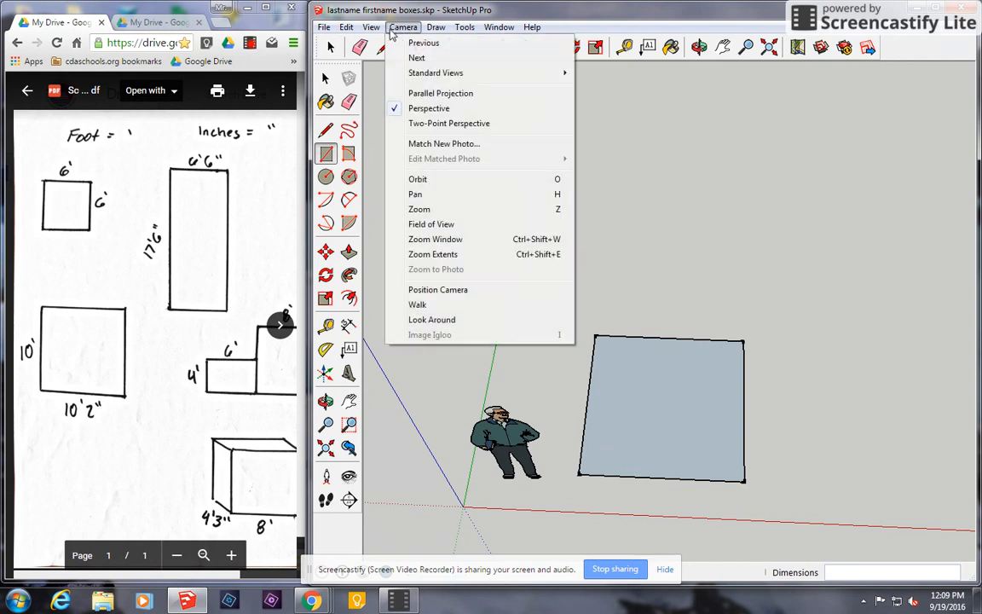
click(394, 27)
click(371, 27)
click(401, 42)
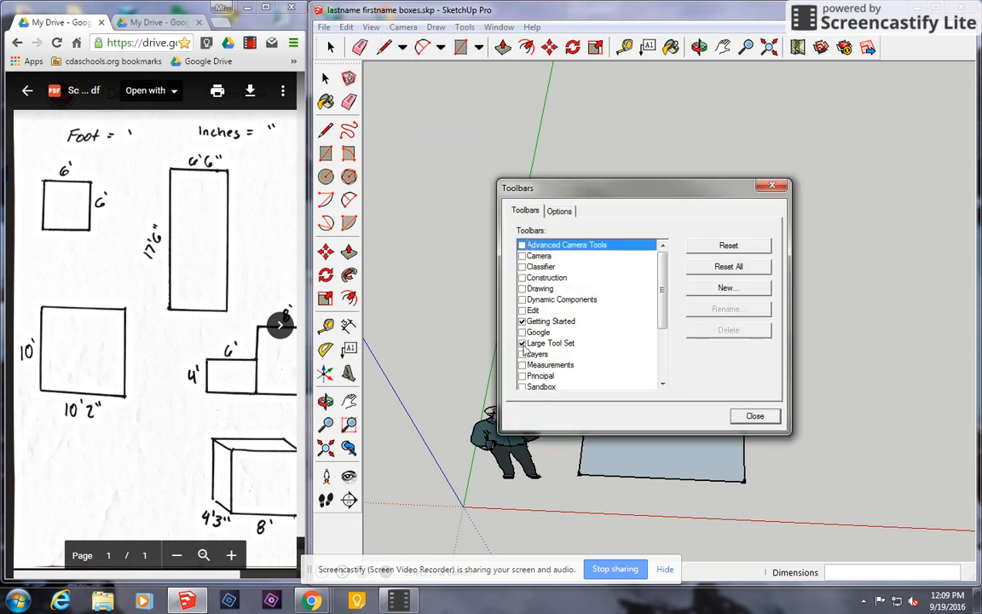
click(522, 343)
click(522, 344)
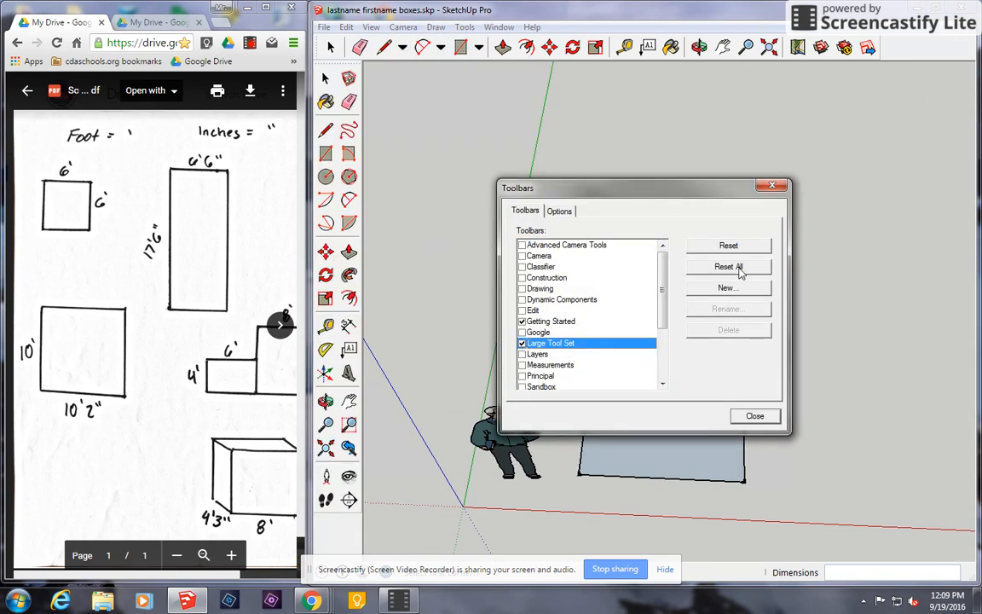
click(764, 417)
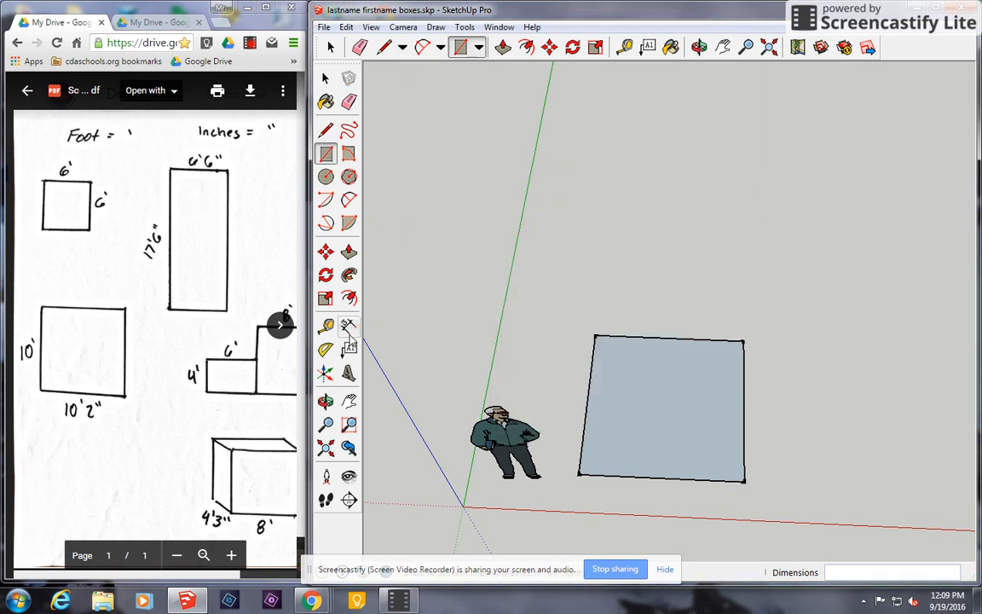
click(348, 331)
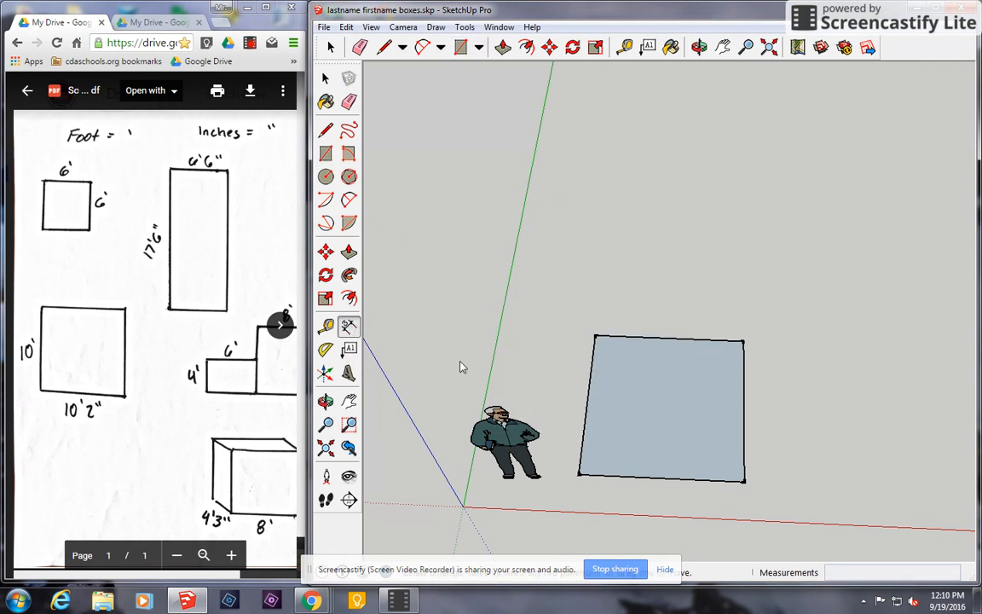
click(588, 401)
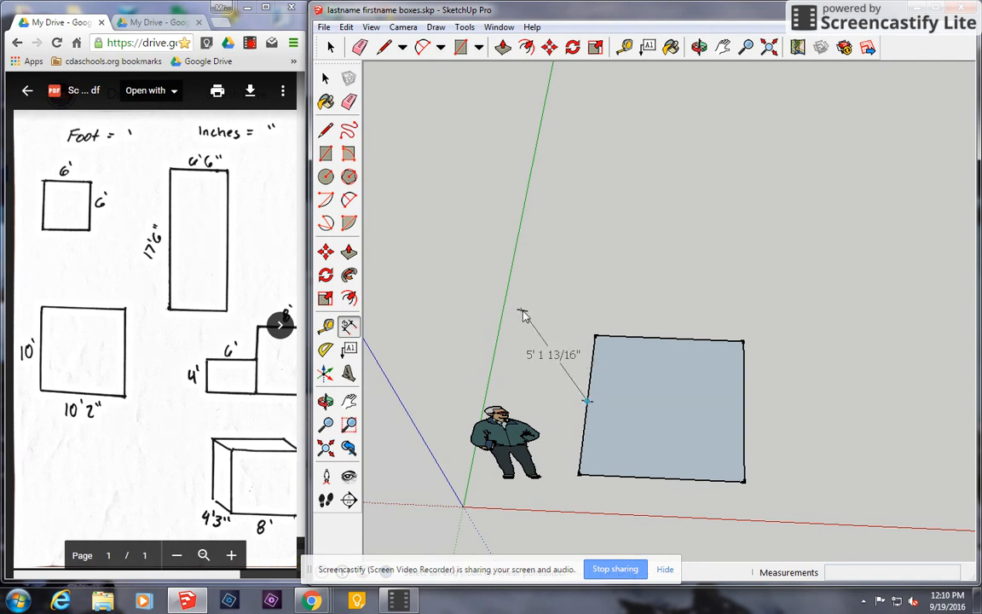
key(ctrl+z)
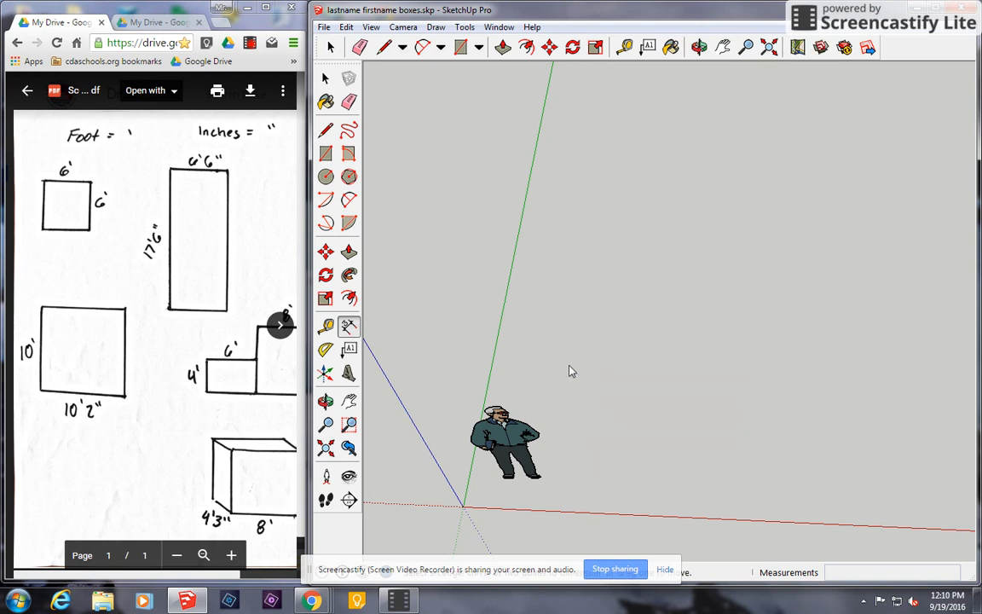
key(ctrl+y)
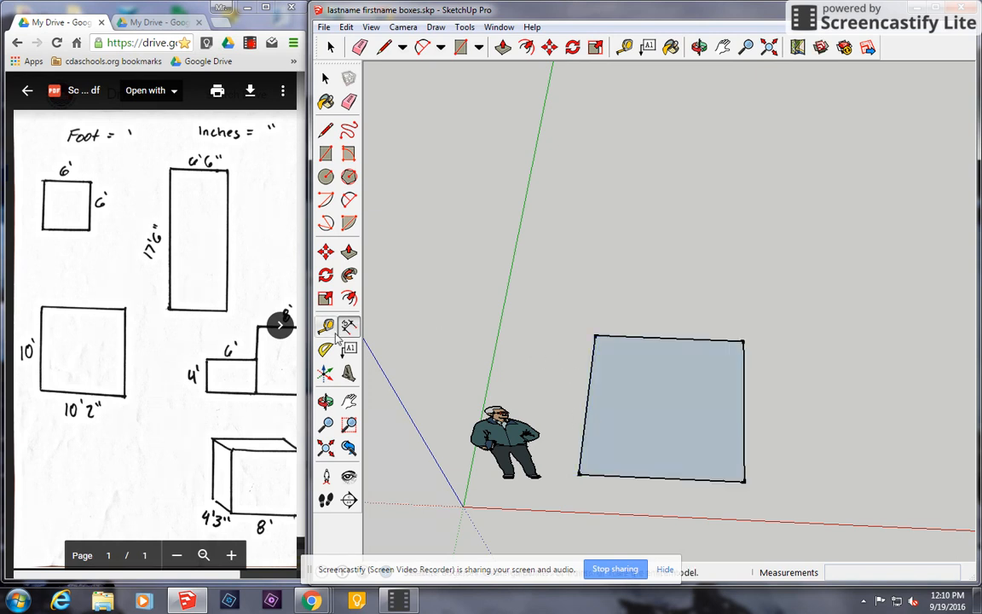
Dimension the left and front edges of the square beside the scale figure, placing both dimensions just outside it.
click(580, 460)
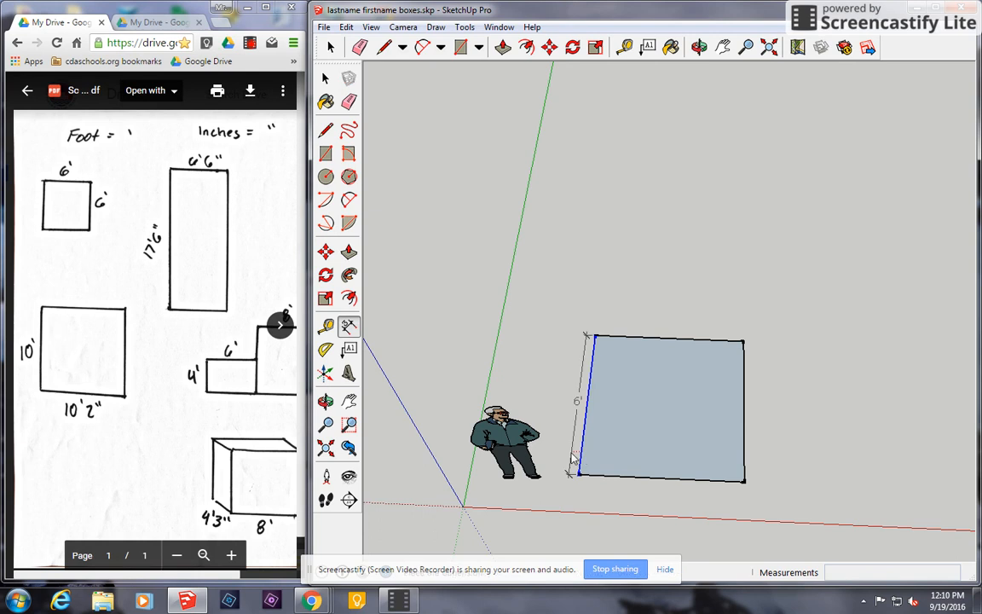
click(566, 445)
click(609, 479)
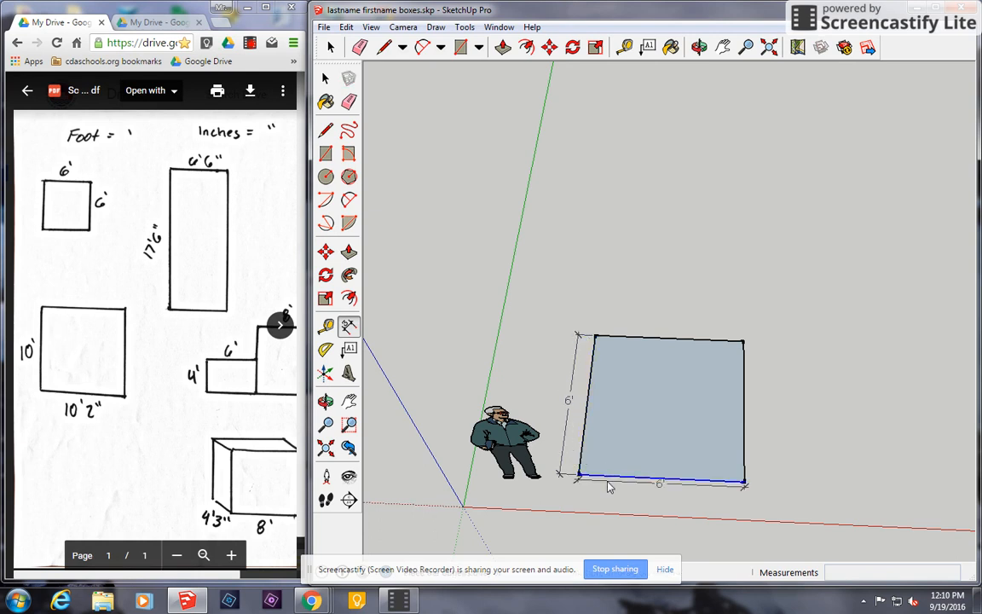
click(635, 497)
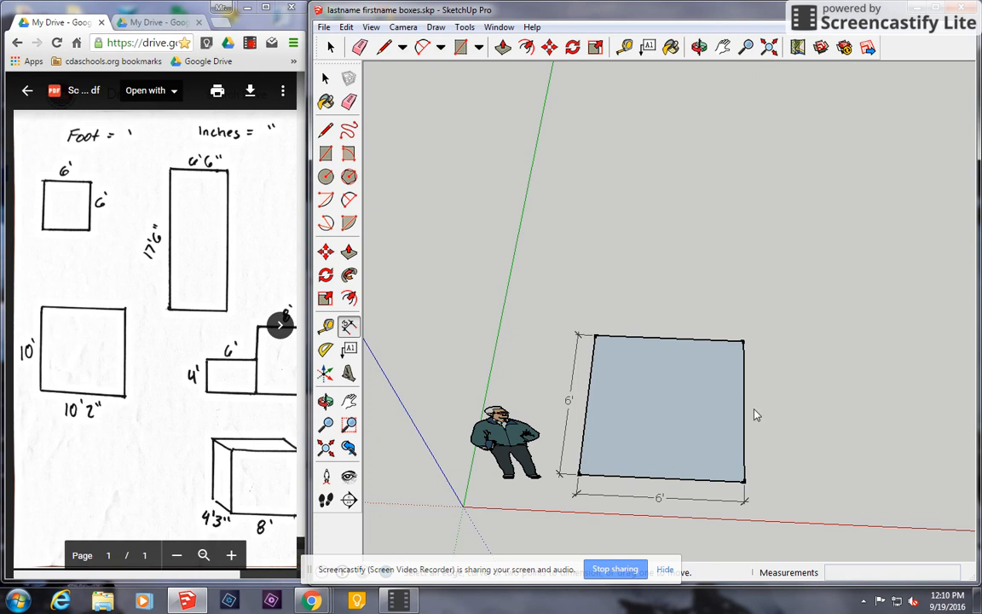
Draw a rectangle on the ground to the right of the square and set its dimensions to 6'6" by 17'6".
click(349, 403)
mouse_move(822, 436)
mouse_down()
mouse_move(697, 404)
mouse_move(587, 407)
mouse_move(597, 410)
mouse_up()
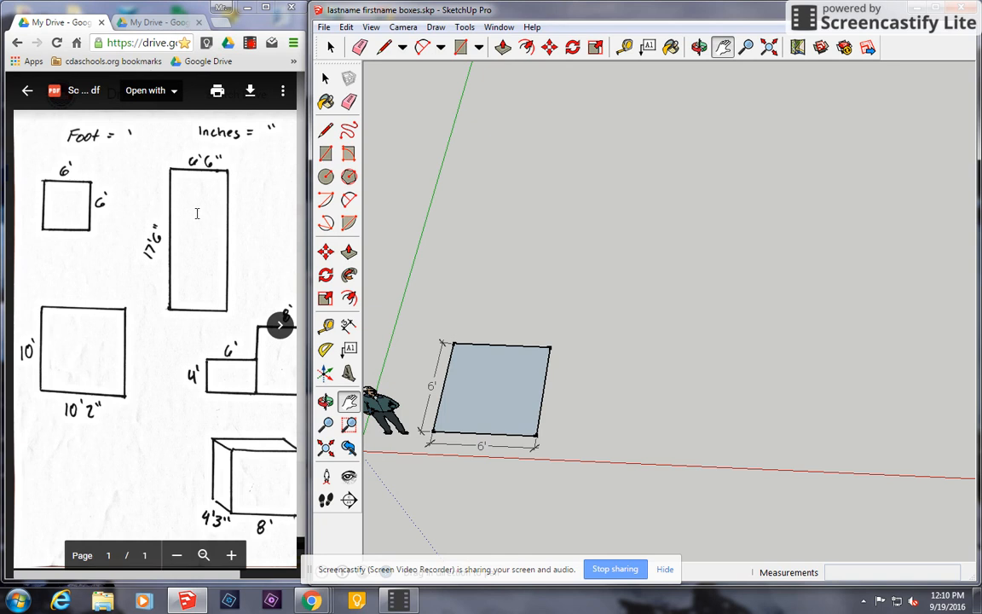
key(r)
click(595, 433)
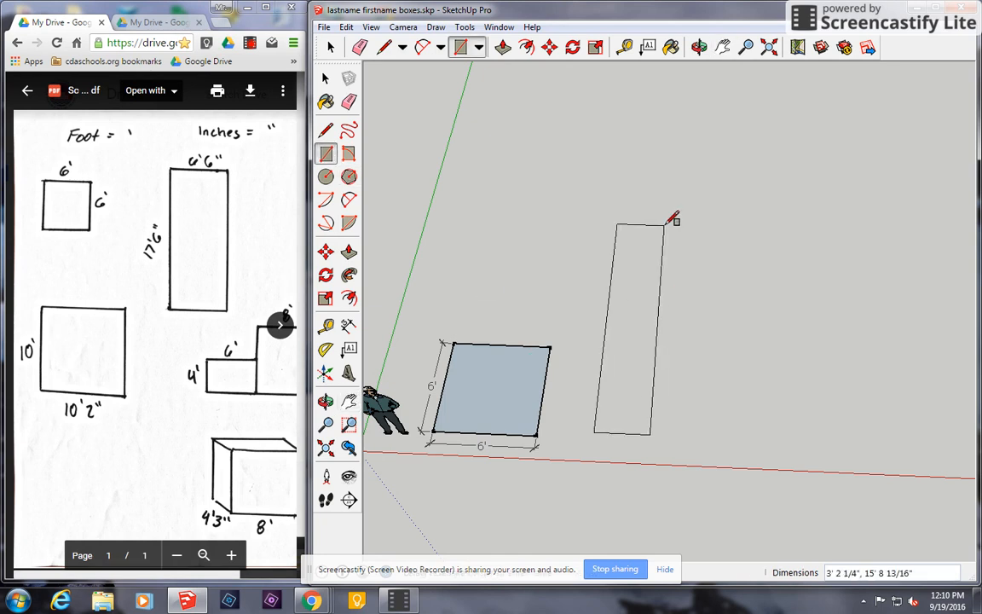
click(679, 226)
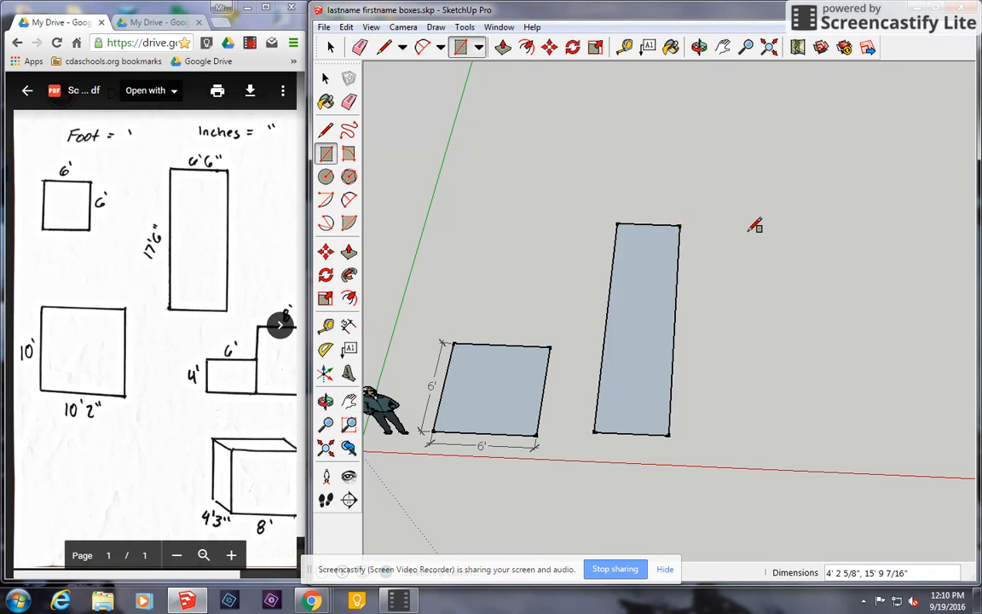
text(6'6,17'6)
key(Return)
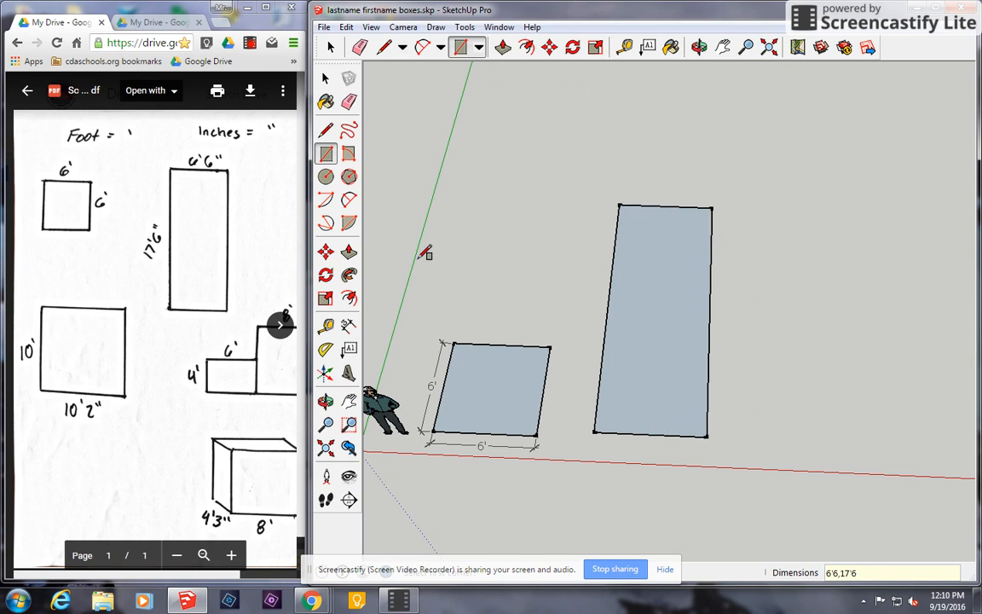
Dimension the left and front edges of the tall rectangle, placing both dimensions just outside it.
click(348, 324)
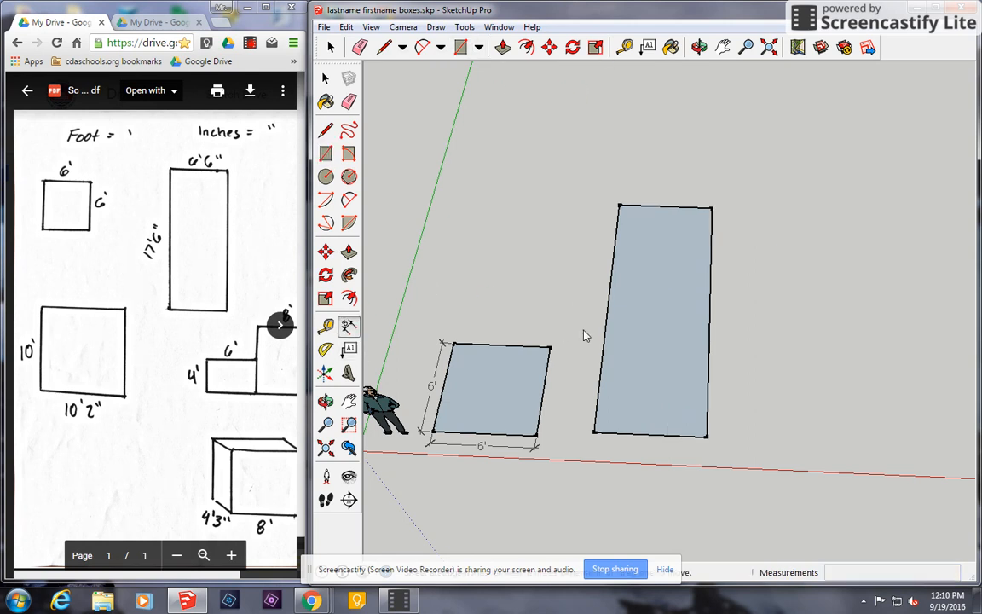
click(606, 345)
click(587, 358)
click(635, 434)
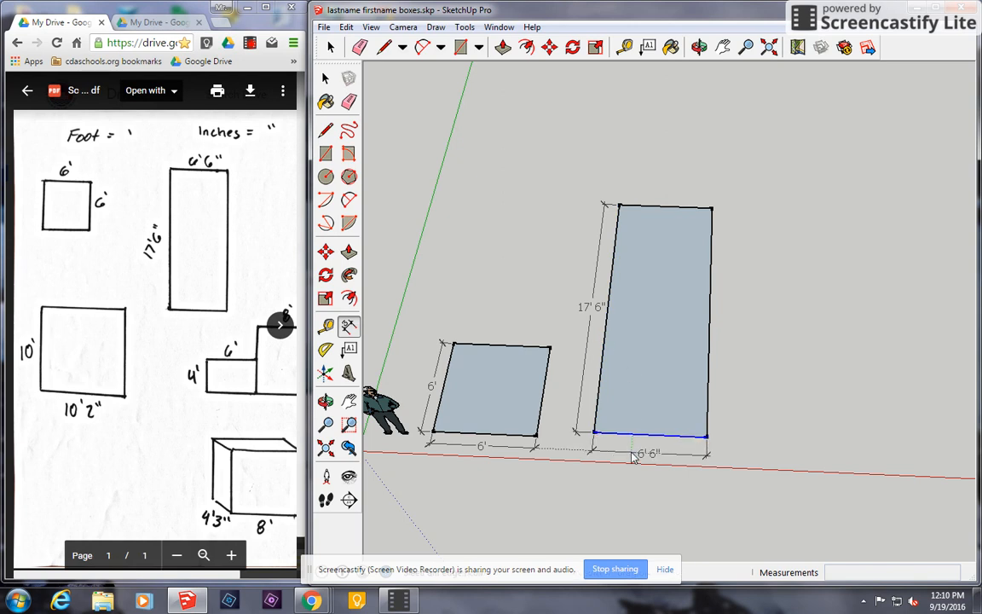
click(644, 457)
Draw a third rectangle on the ground to the right of the tall one and set its dimensions to 10' by 10'2".
scroll(766, 424, down, 1)
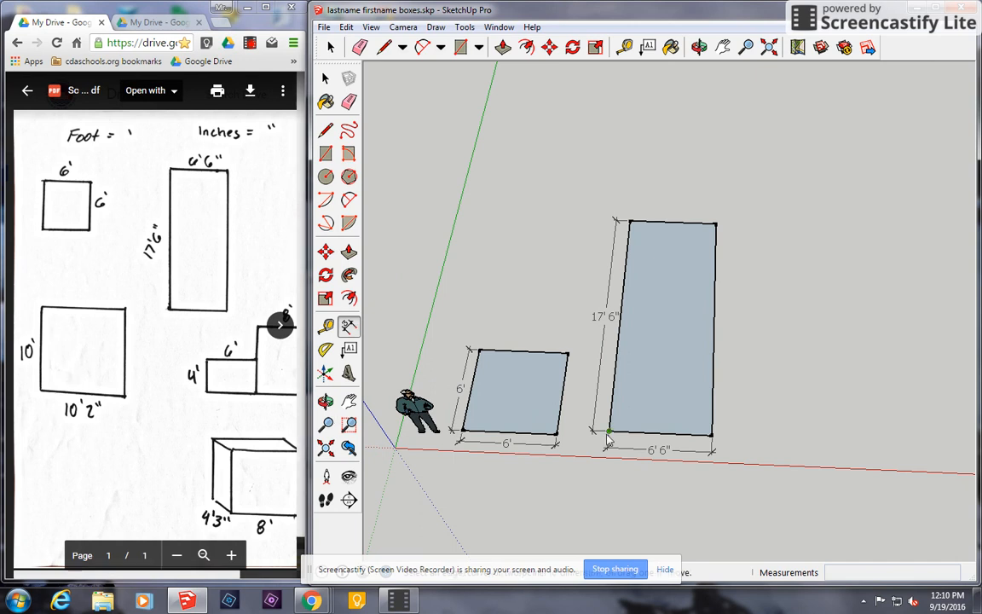
click(460, 47)
click(798, 329)
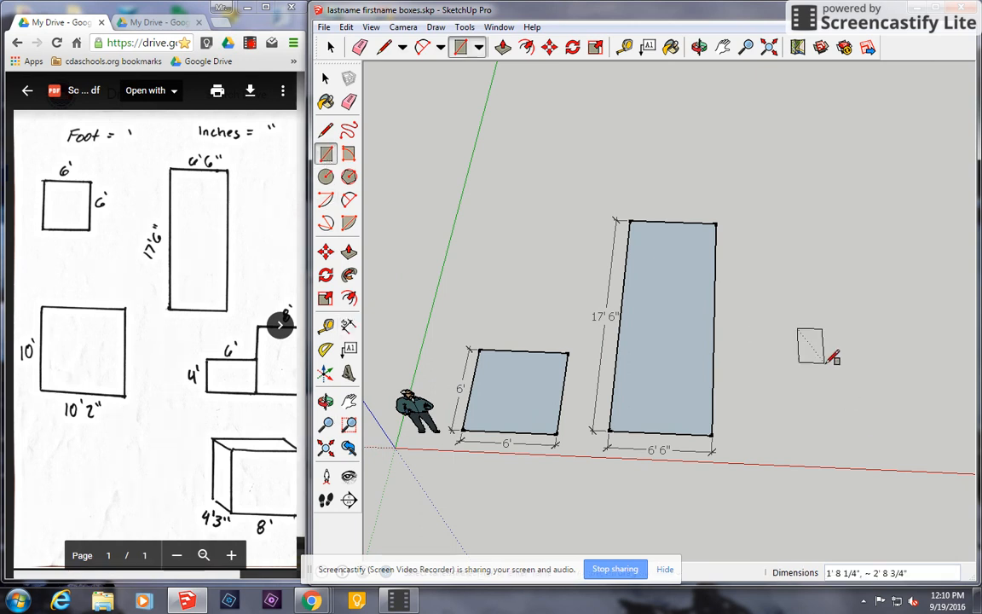
click(927, 466)
text(10',10'2)
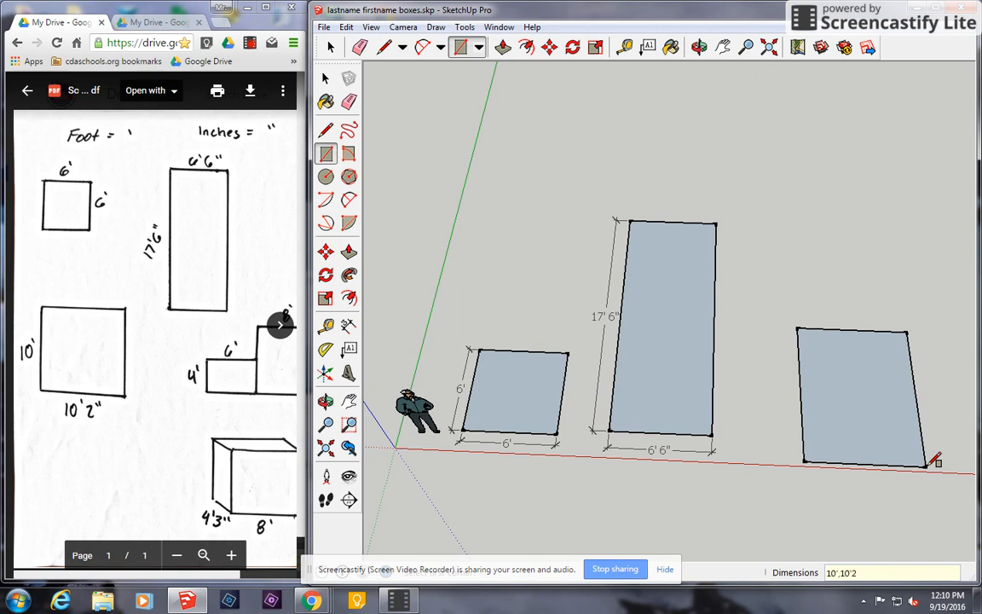
key(Return)
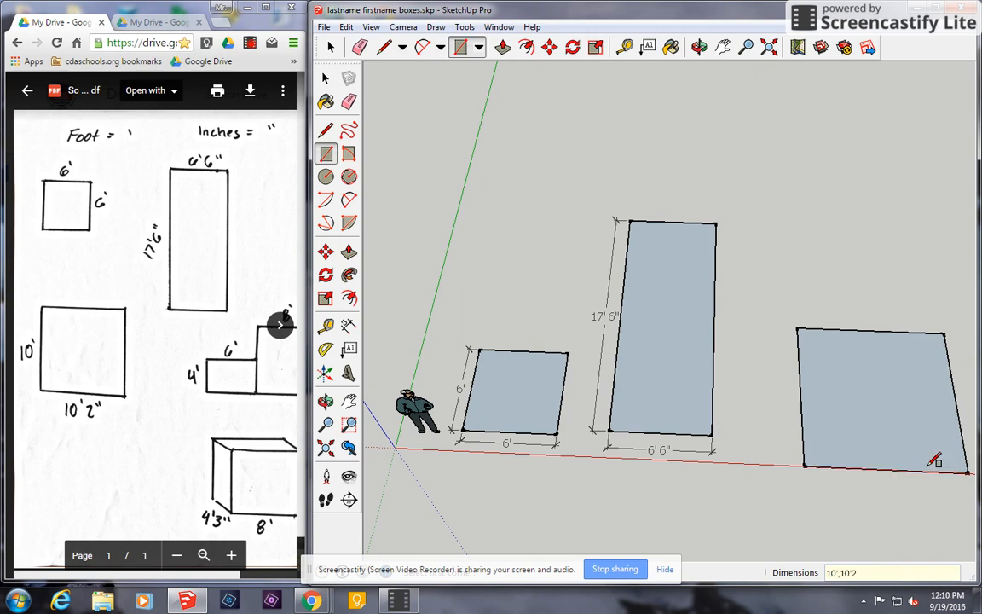
Dimension the left and front edges of the third rectangle, placing both dimensions just outside it.
click(349, 327)
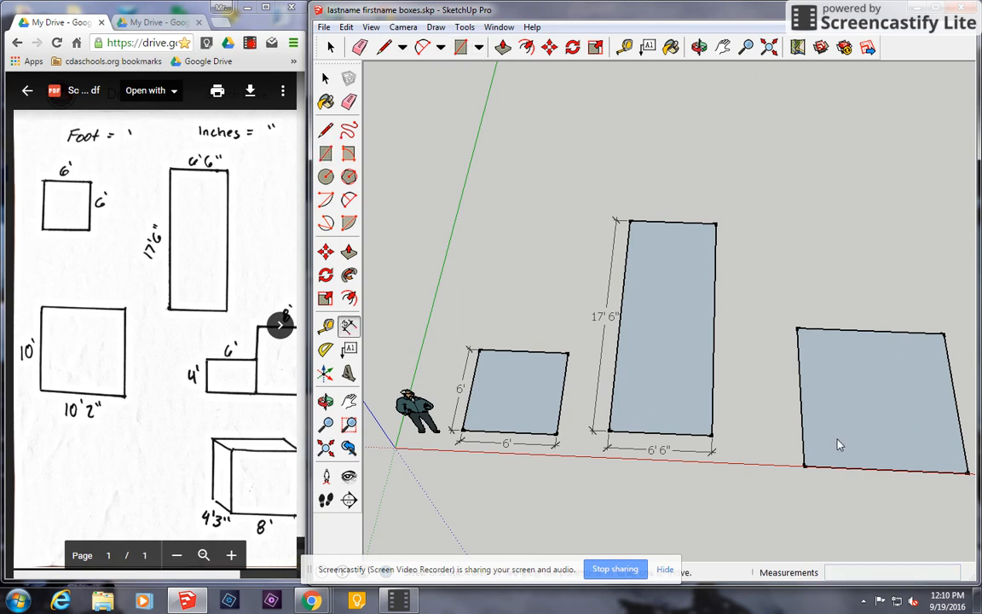
click(804, 454)
click(776, 427)
click(834, 465)
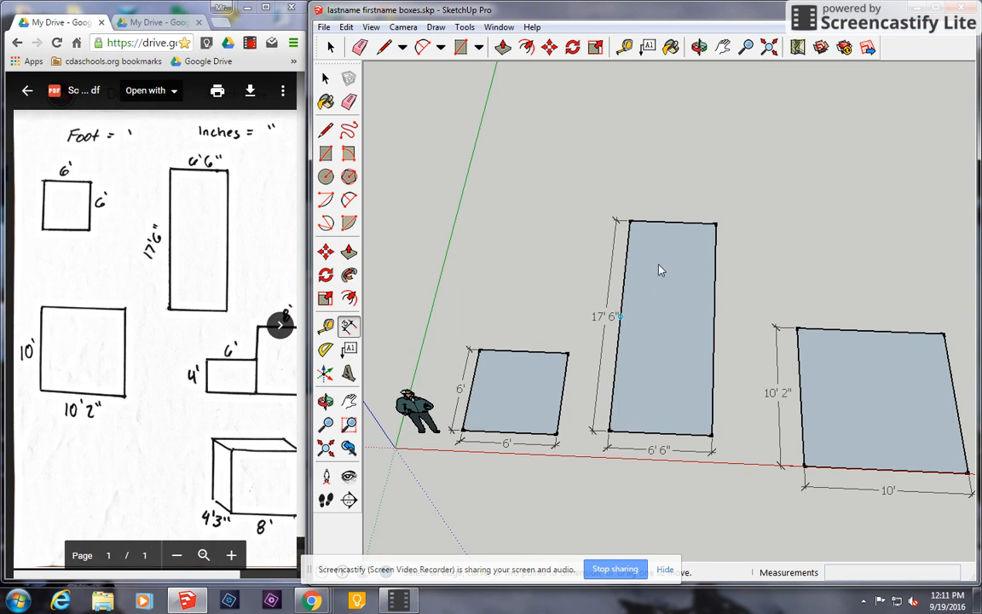
Show the sheet's remaining shapes in Chrome, and draw a 6' by 4' rectangle to the right of the third rectangle in SketchUp.
mouse_move(822, 270)
middle_down()
mouse_move(619, 247)
mouse_move(587, 250)
mouse_move(741, 264)
mouse_move(585, 269)
middle_up()
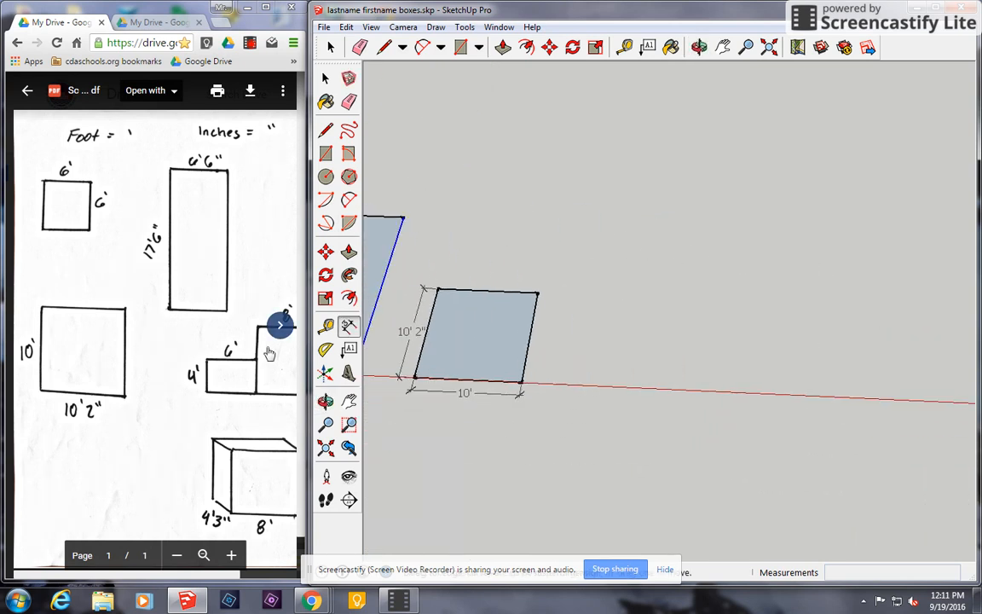
click(185, 477)
middle_click(156, 463)
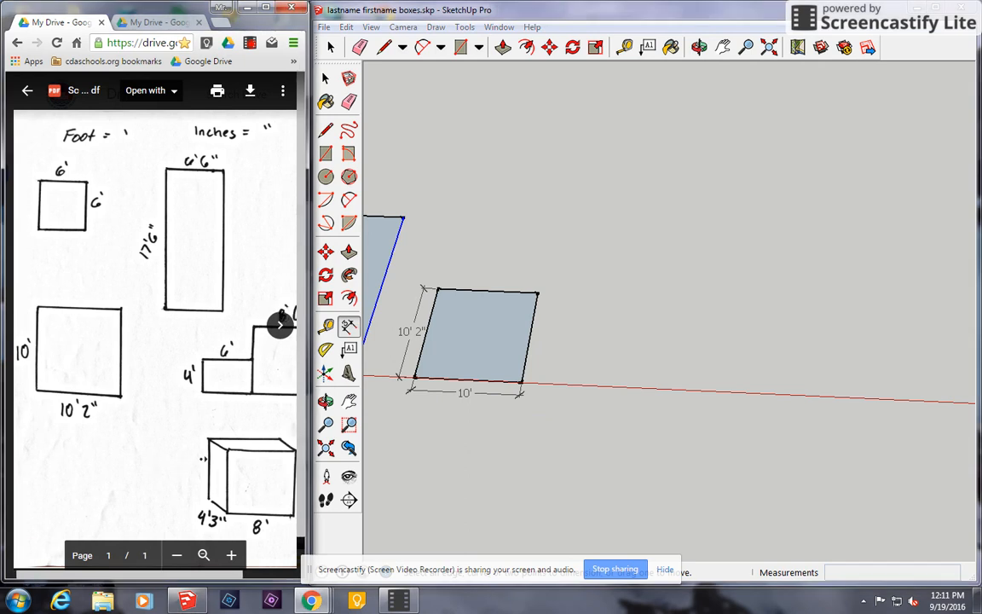
middle_drag(204, 459, 204, 414)
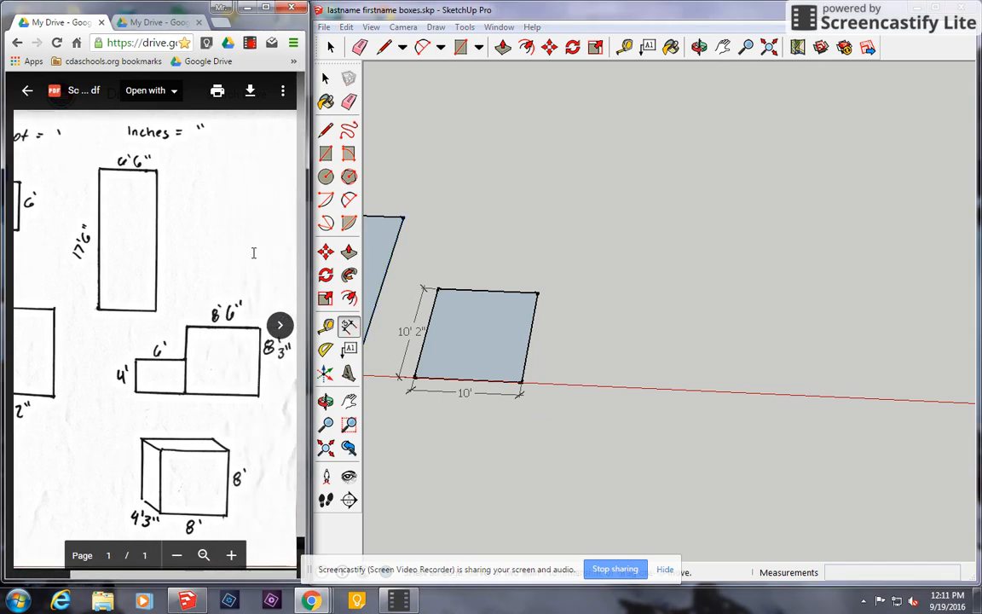
click(326, 154)
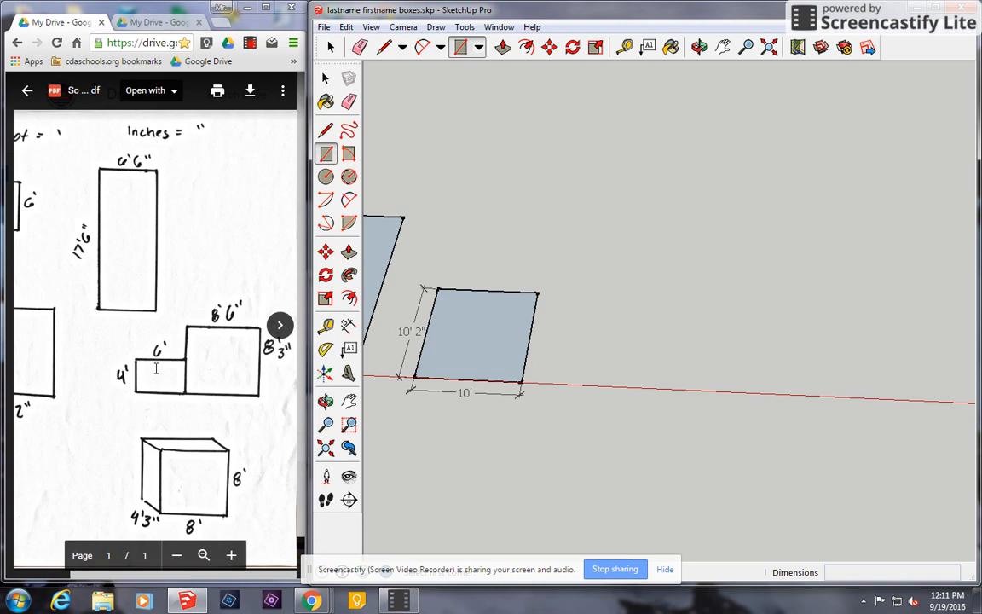
click(349, 329)
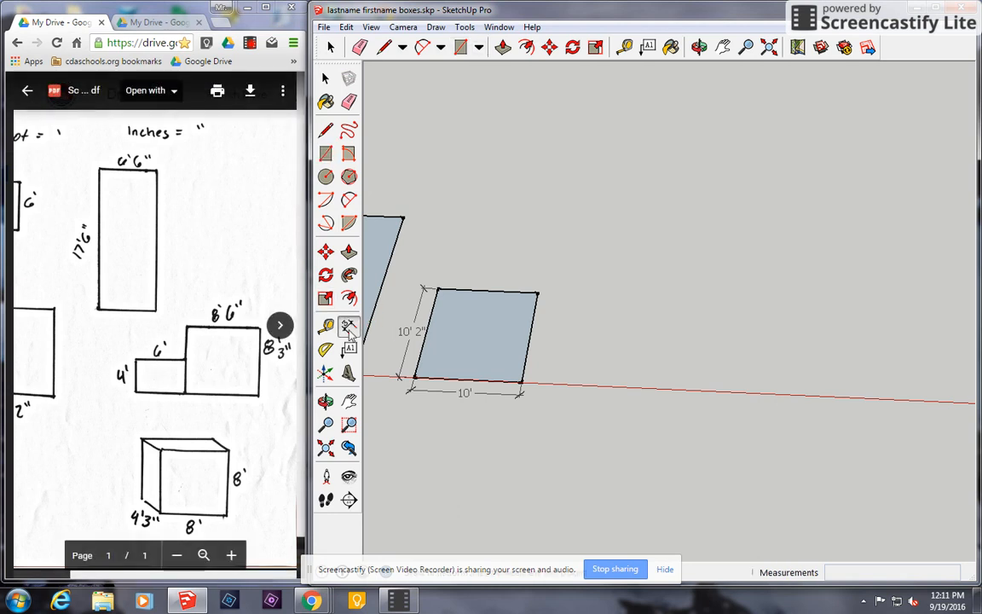
click(326, 155)
click(568, 386)
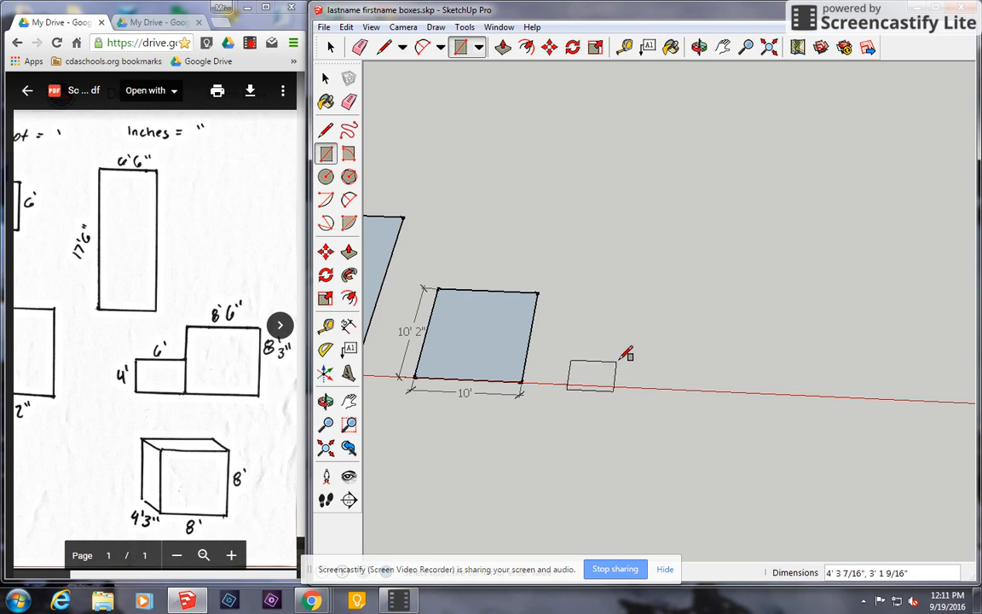
click(674, 342)
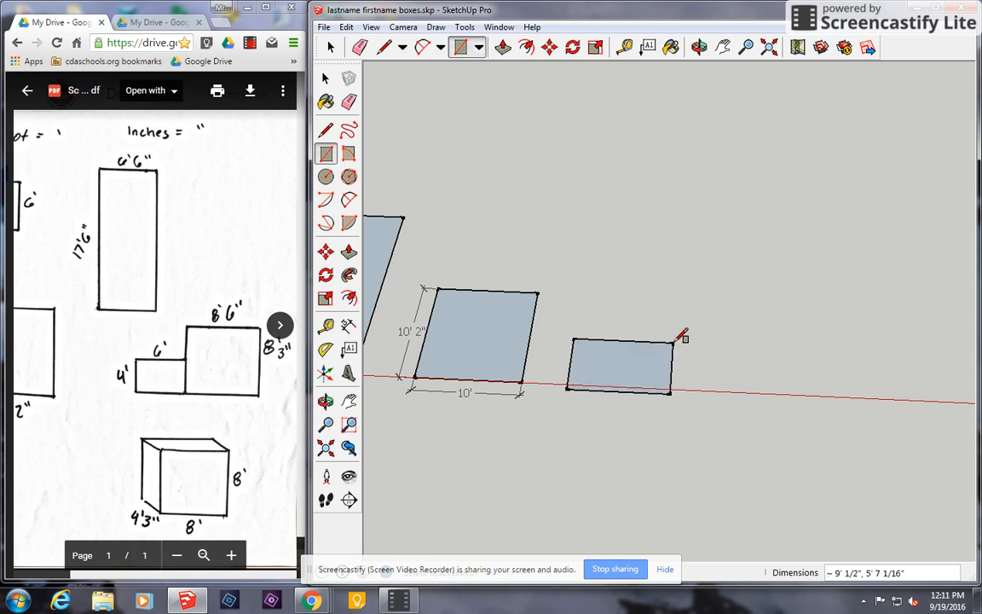
text(6',4)
key(Return)
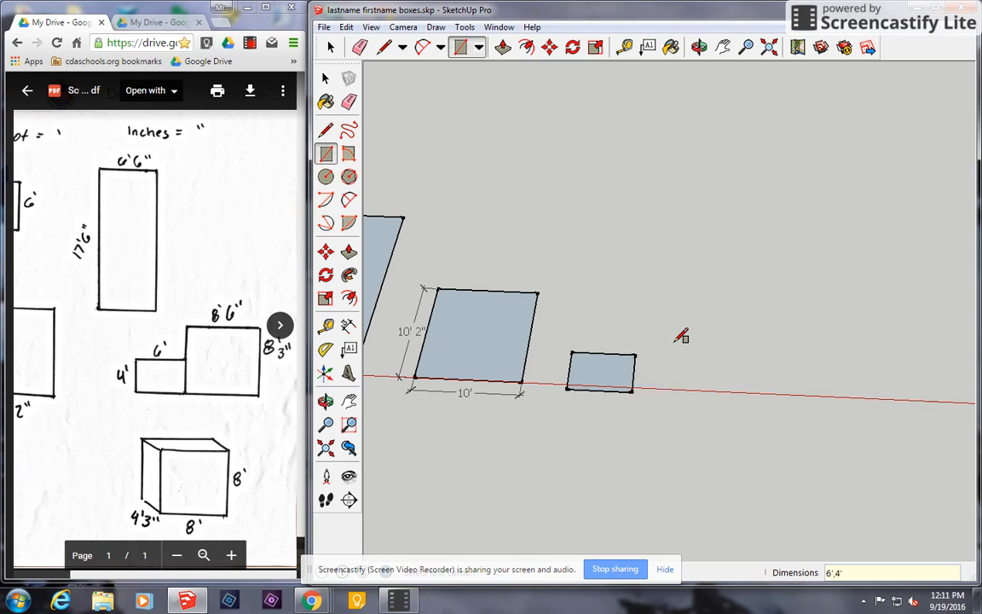
Draw an 8'6" by 8'3" rectangle sharing the front right corner of the 6' by 4' rectangle, forming the stepped shape.
click(634, 389)
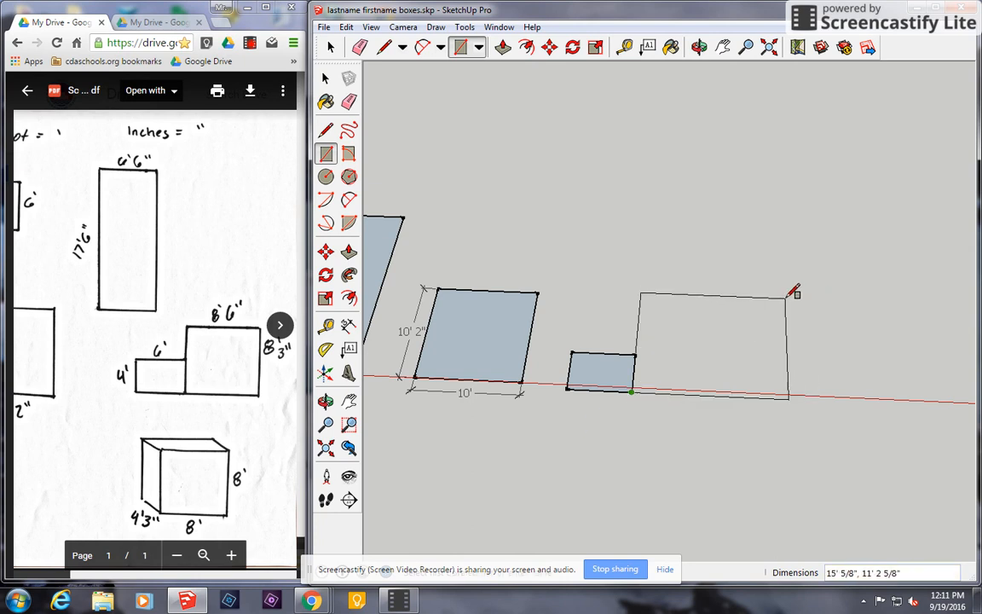
click(758, 309)
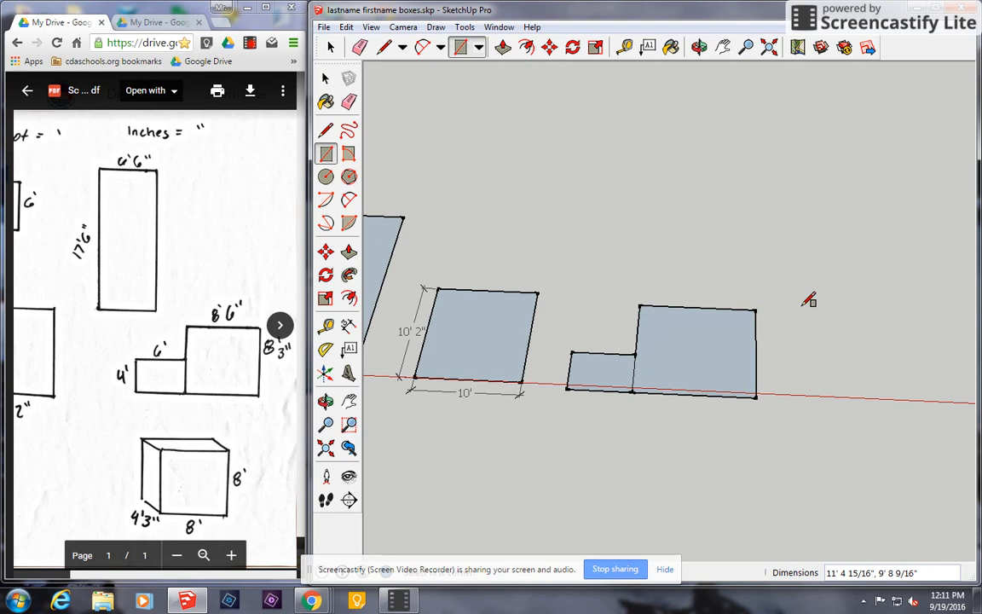
text(8)
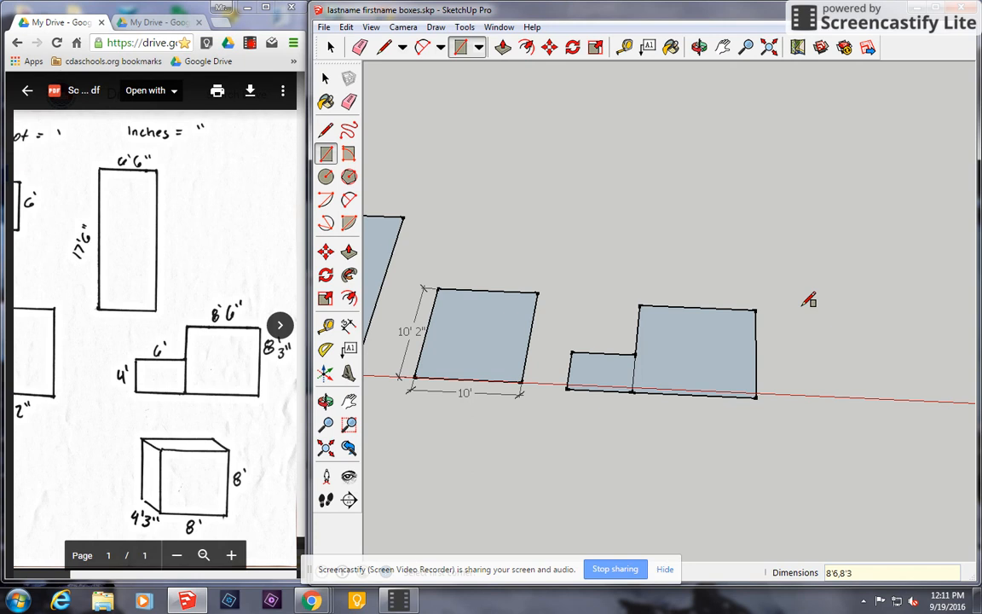
text('6,8'3)
key(Return)
Dimension the left and front edges of the small rectangle in the stepped shape, placing both dimensions just outside it.
middle_drag(726, 224, 641, 388)
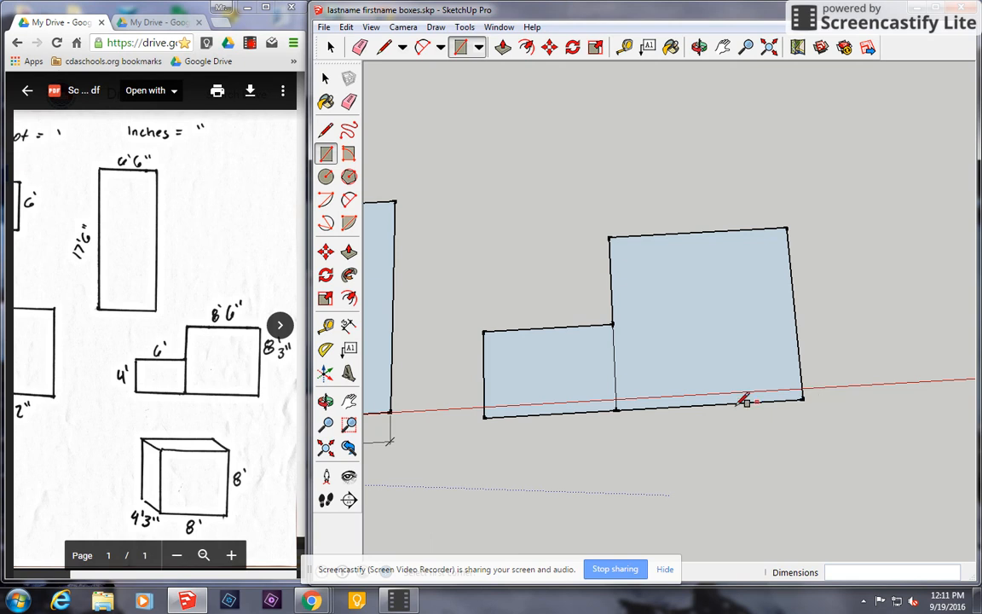
scroll(817, 253, down, 4)
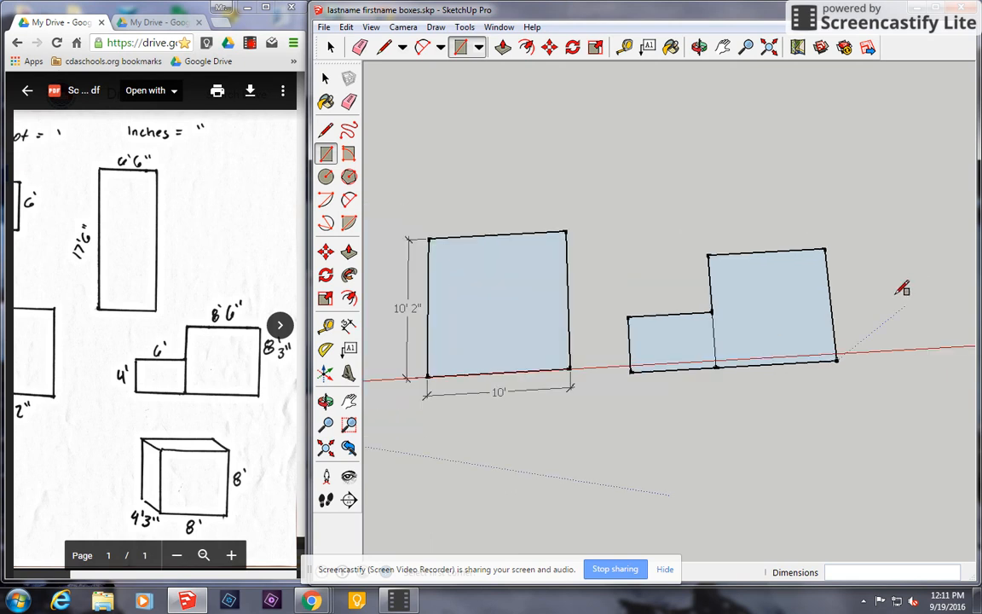
scroll(611, 248, up, 1)
click(349, 325)
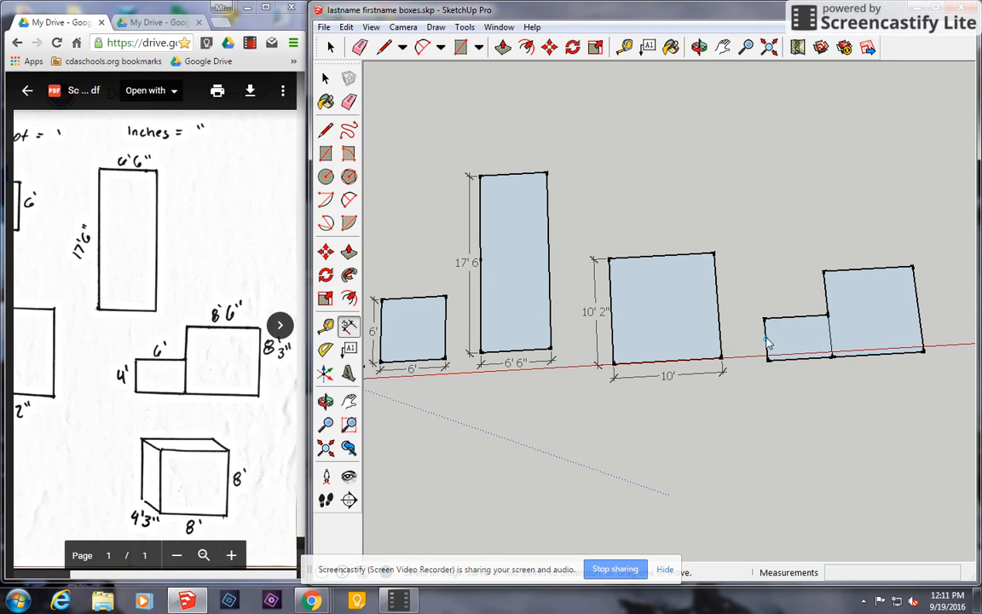
scroll(767, 357, up, 2)
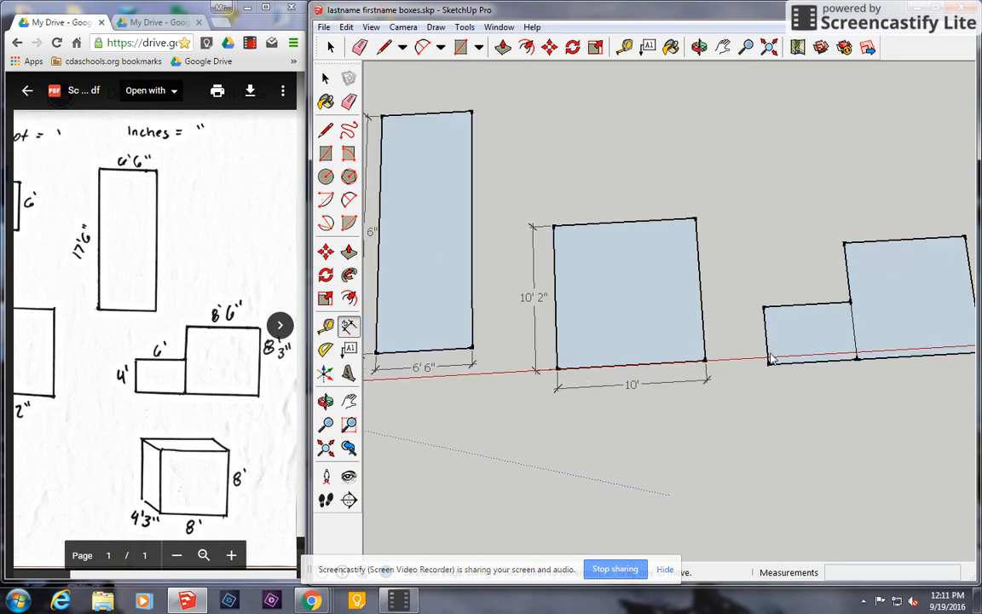
click(767, 336)
click(752, 336)
click(821, 365)
click(840, 387)
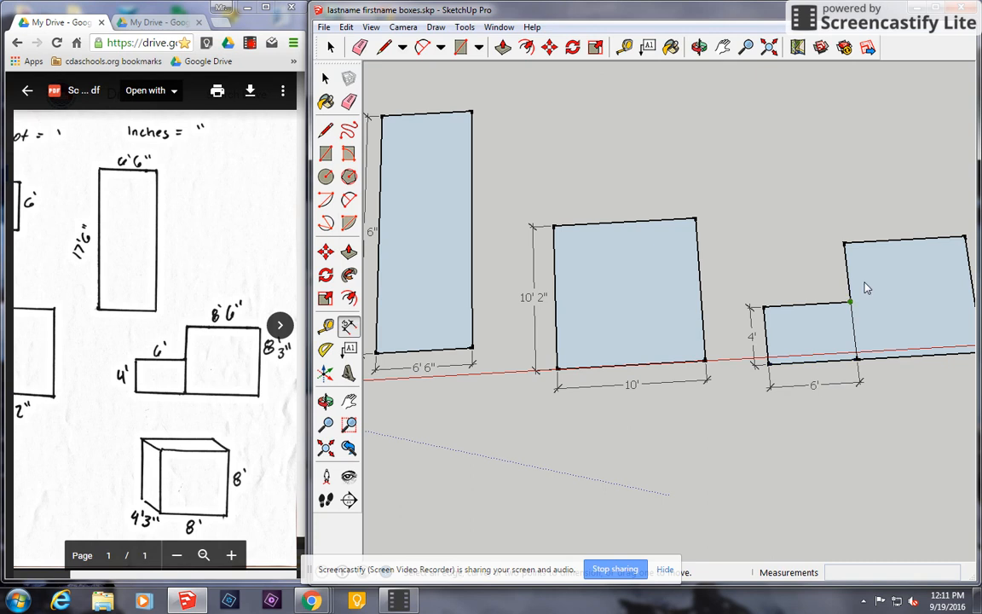
Dimension the front and right edges of the larger rectangle in the stepped shape, placing both dimensions just outside it.
click(901, 364)
click(899, 379)
scroll(898, 379, down, 2)
click(949, 351)
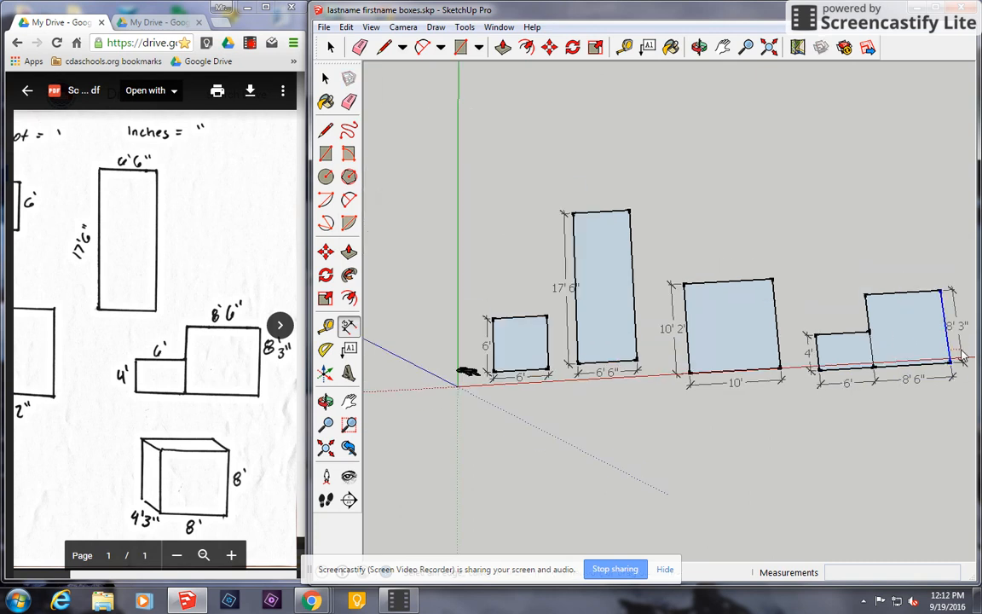
click(962, 357)
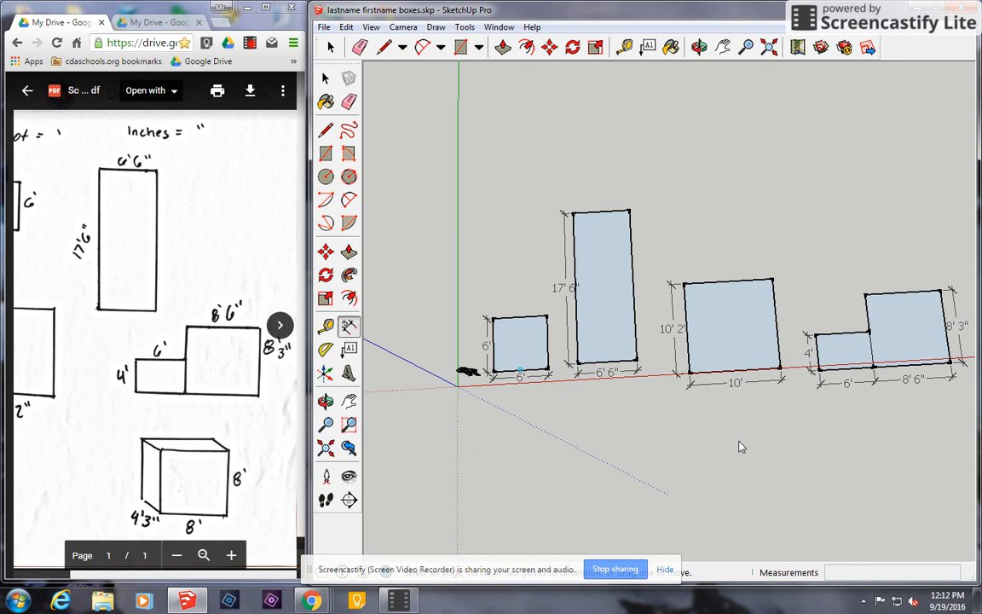
Draw a rectangle on the ground to the right of the stepped shape and set its dimensions to 8' by 4'3".
shift+middle_drag(745, 434, 427, 454)
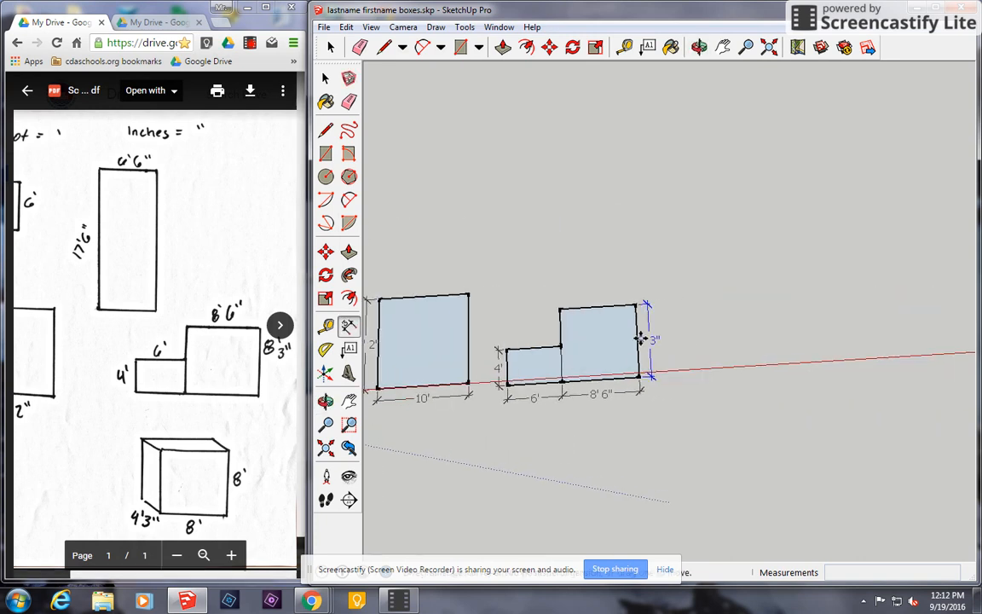
scroll(769, 329, up, 3)
click(326, 153)
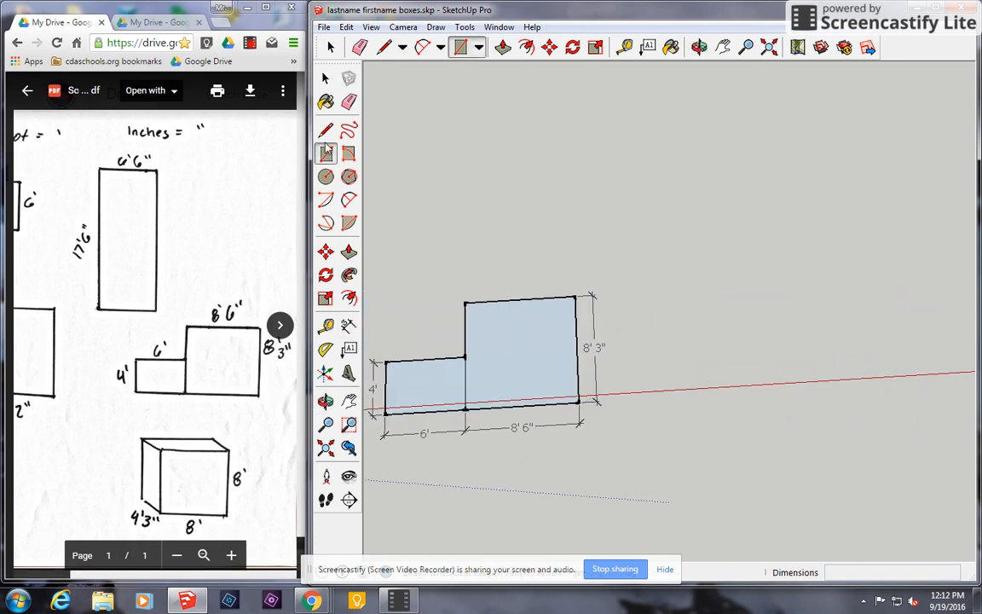
click(661, 335)
click(771, 371)
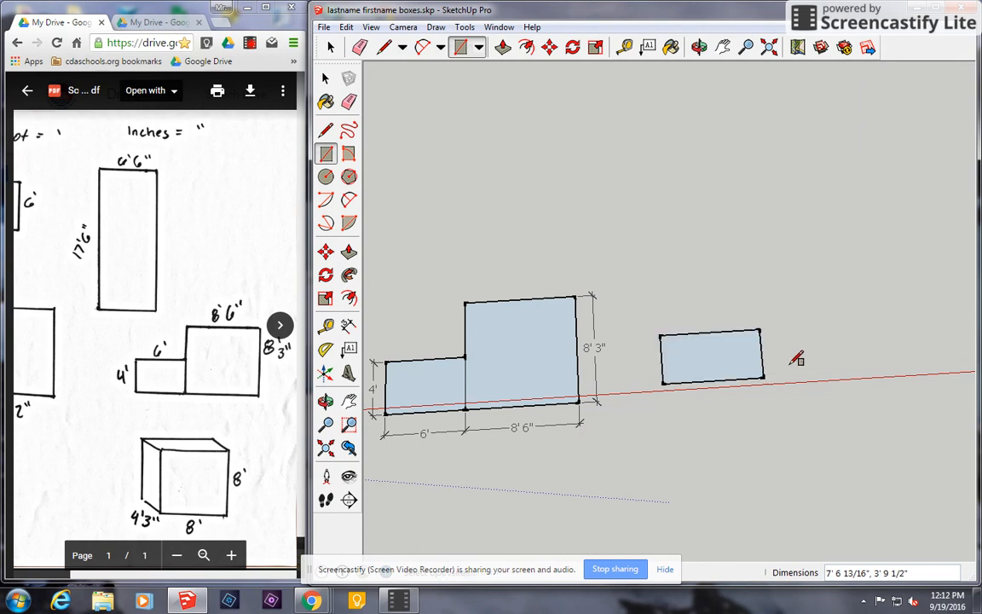
text(8',4'3)
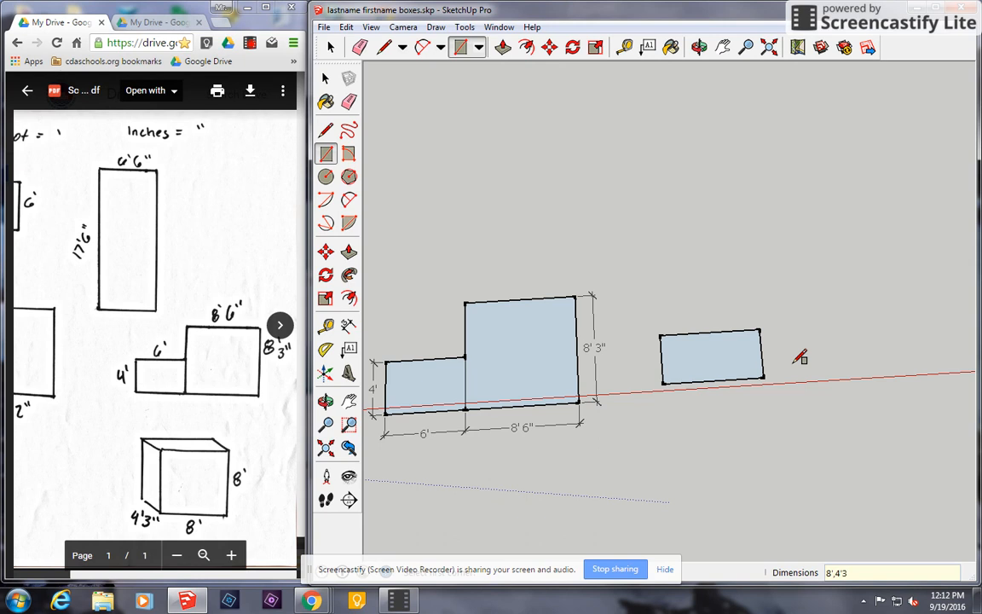
key(Return)
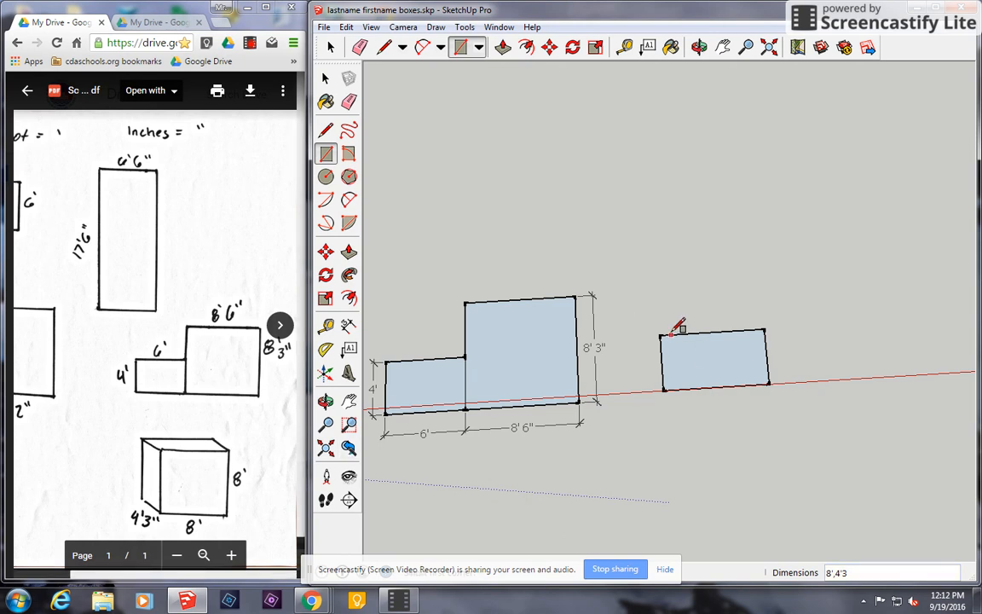
Push/Pull the new rectangle upward into a box and set its height to 8'.
click(503, 47)
middle_drag(846, 314, 772, 329)
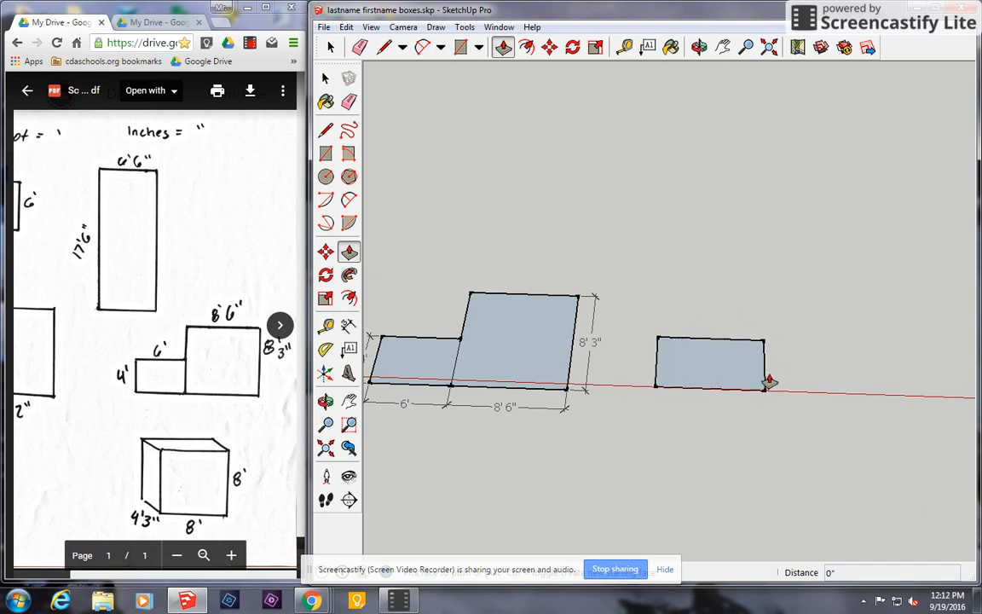
click(739, 377)
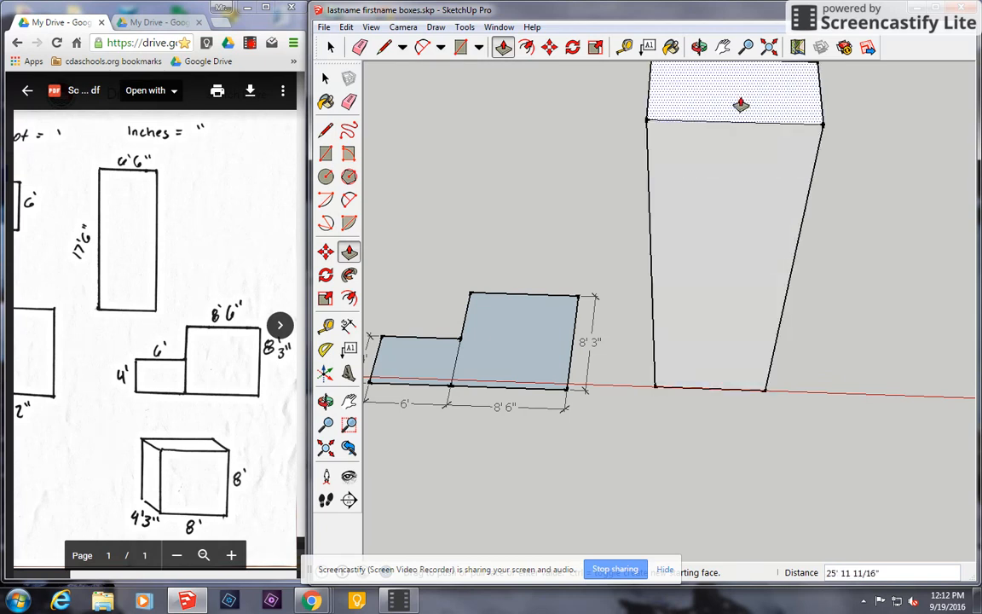
click(750, 104)
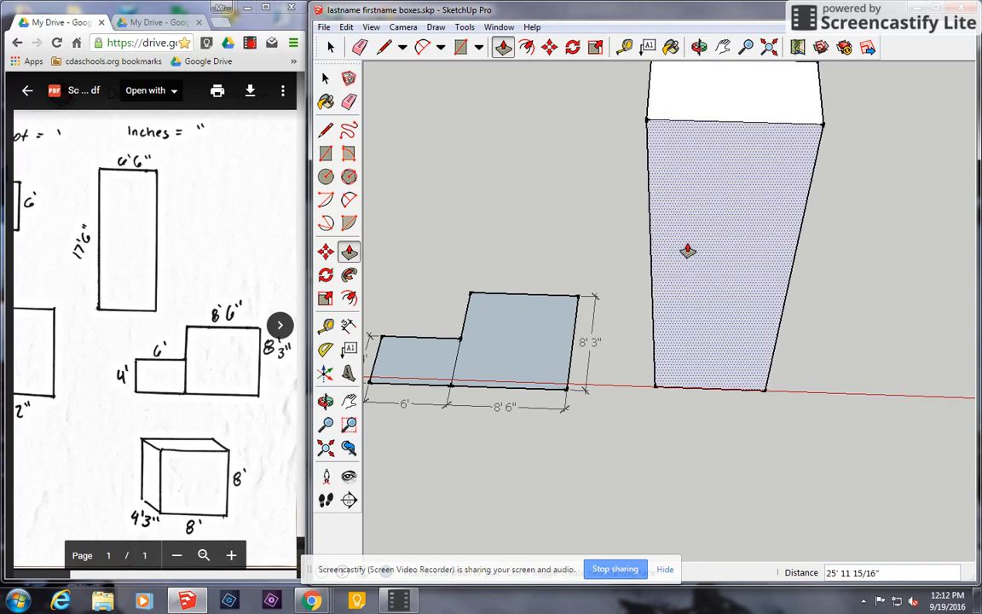
text(8)
key(Return)
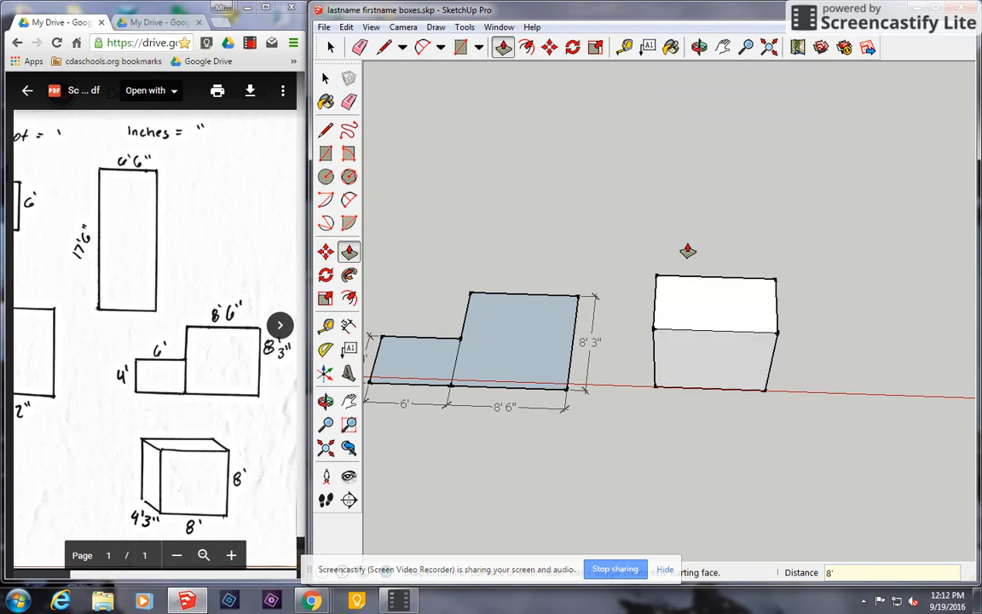
Dimension the box's front bottom edge, front right vertical edge and right side's bottom edge, placing each dimension just outside it.
key(t)
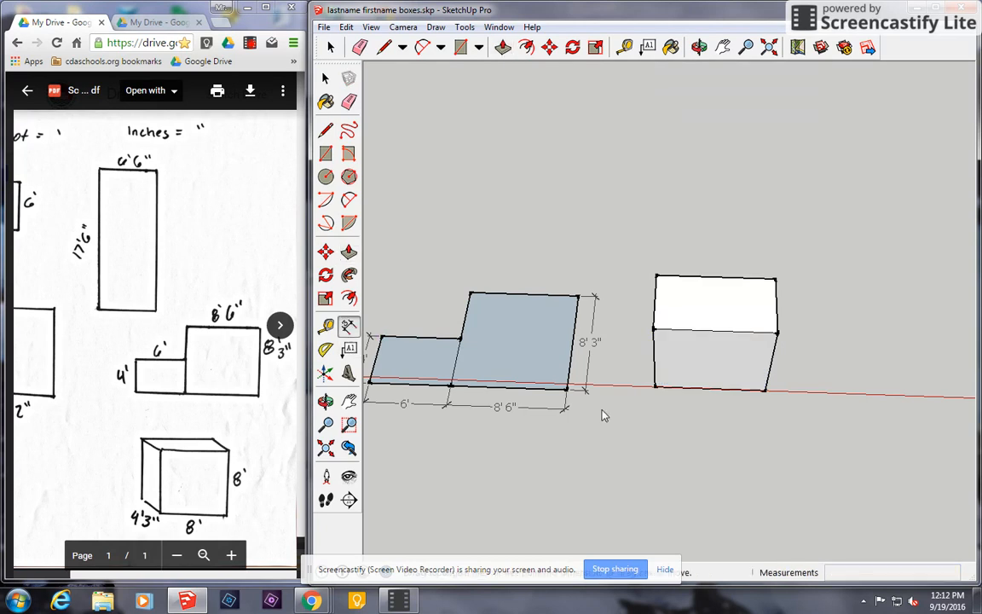
click(693, 391)
click(692, 420)
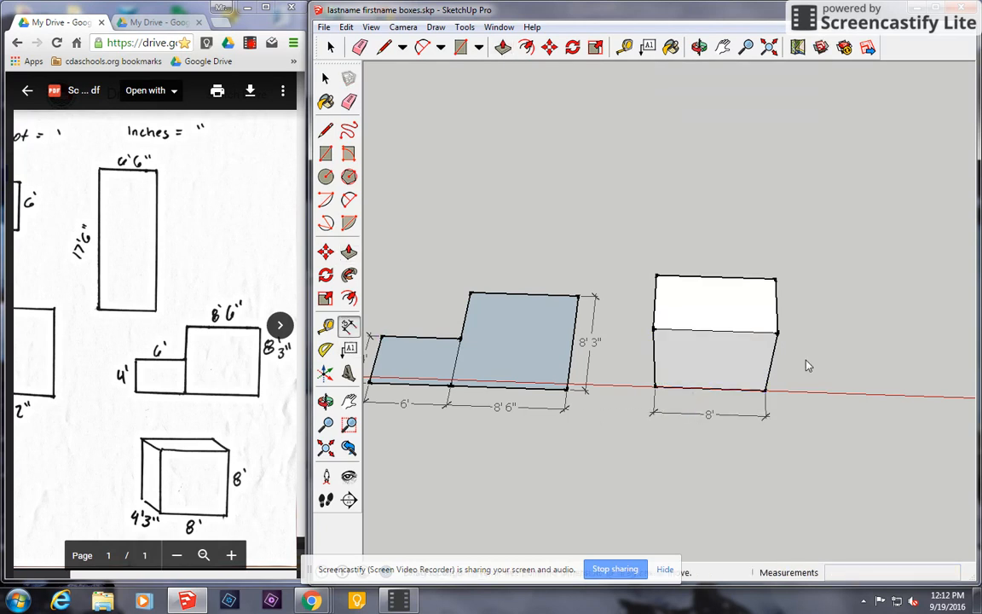
click(770, 383)
click(784, 387)
middle_drag(851, 387, 580, 361)
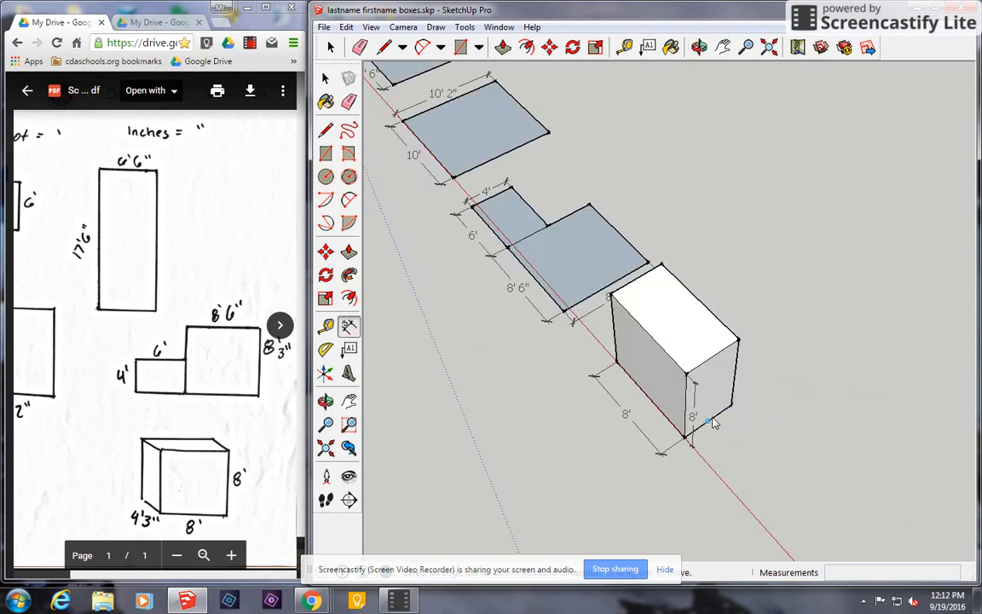
click(723, 418)
Bring the whole row of dimensioned shapes into view and save the model.
middle_drag(587, 471, 759, 412)
scroll(754, 417, down, 4)
scroll(531, 432, up, 2)
mouse_move(520, 428)
middle_down()
mouse_move(511, 422)
mouse_move(532, 418)
middle_up()
click(324, 27)
click(337, 77)
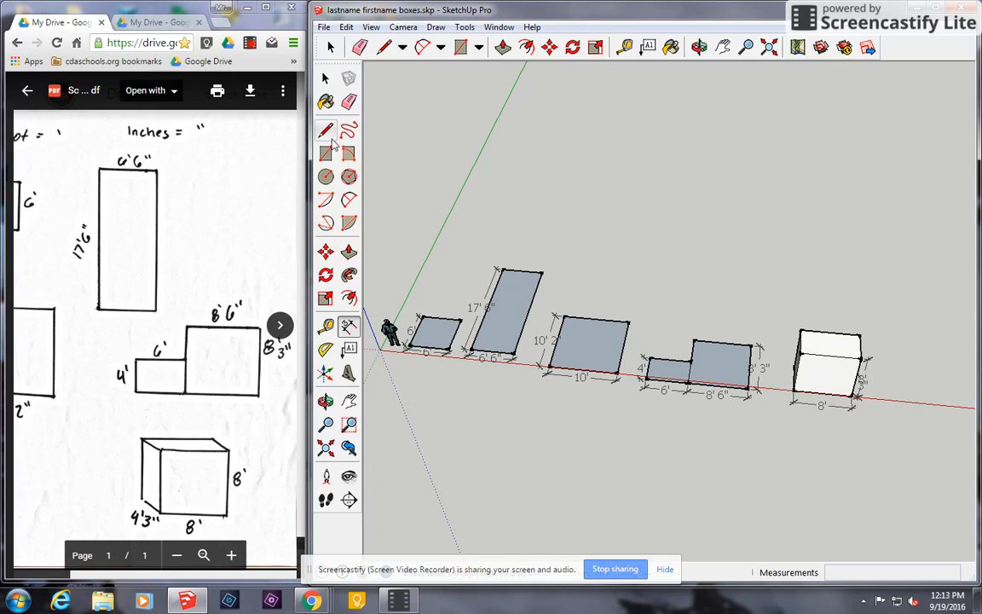
Try drawing two freehand rectangles on the ground in front of the row of shapes, and undo both.
click(460, 46)
scroll(539, 497, up, 1)
click(460, 484)
click(544, 436)
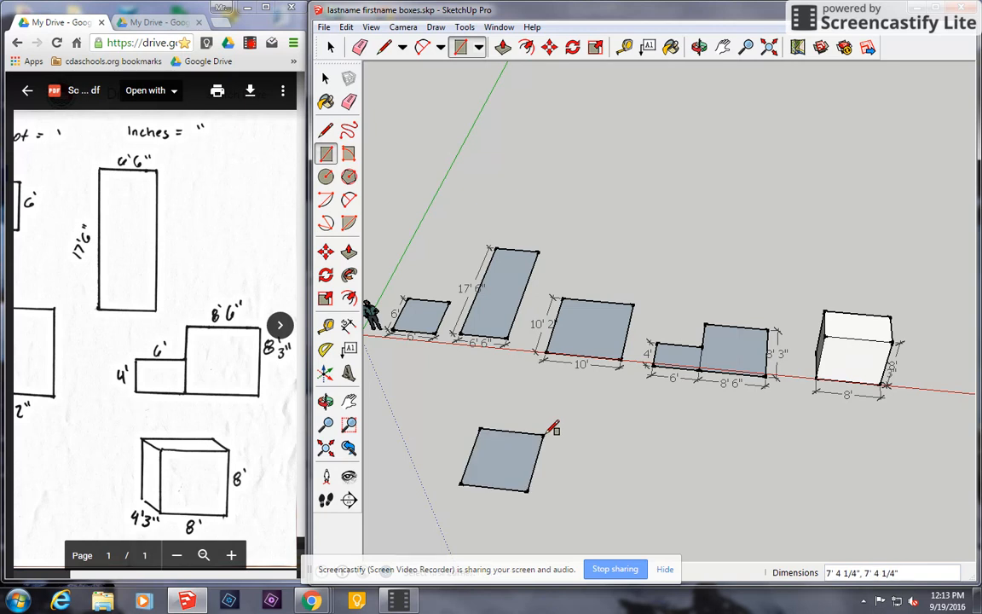
click(827, 482)
click(867, 443)
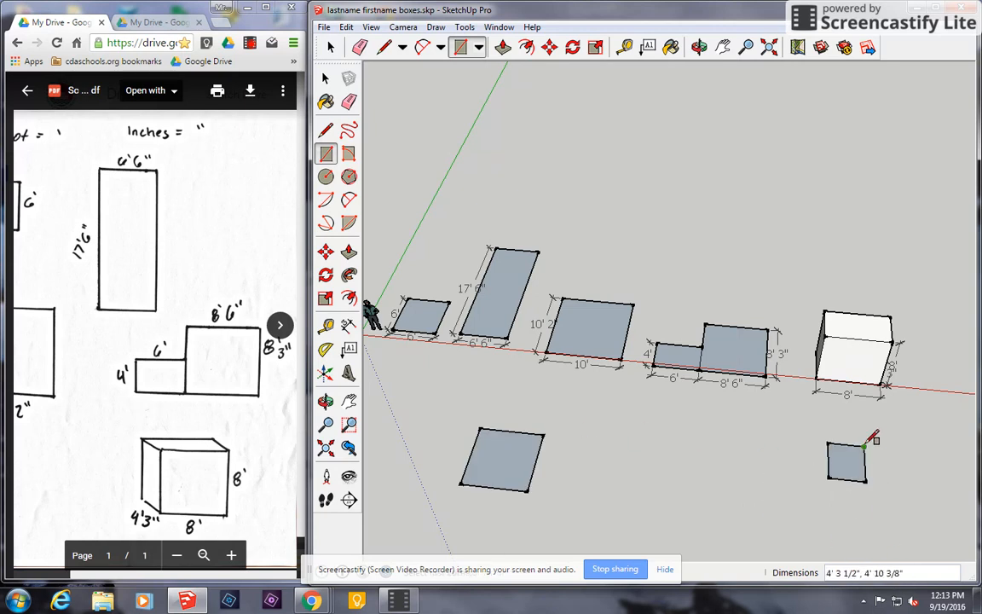
key(ctrl+z)
text(6)
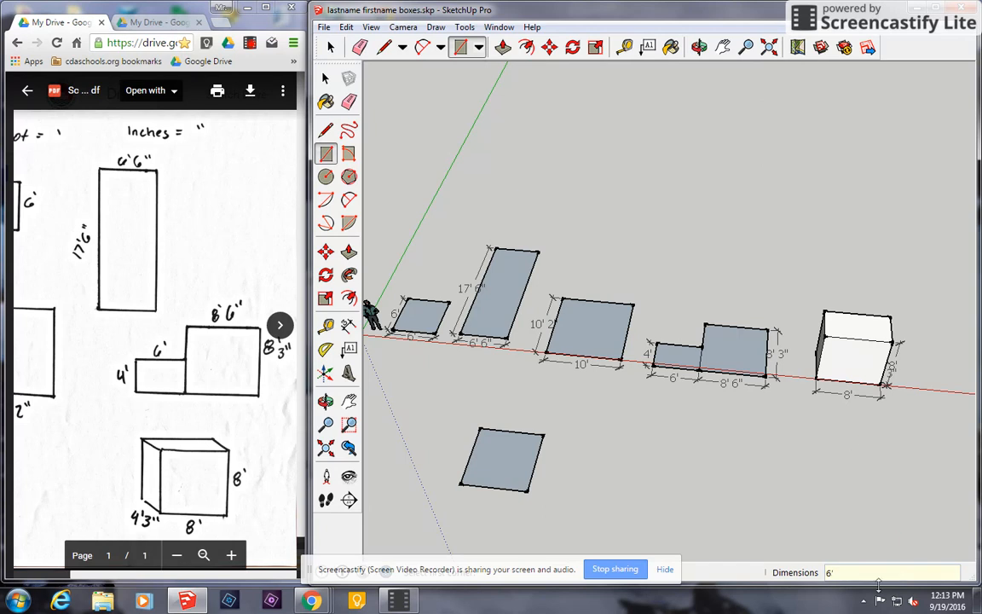
key(ctrl+z)
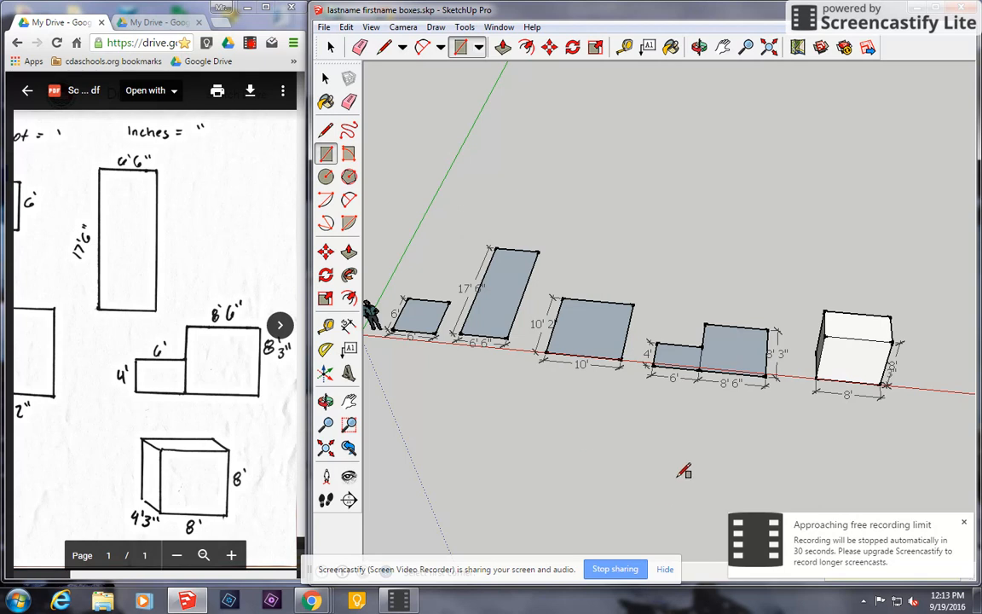